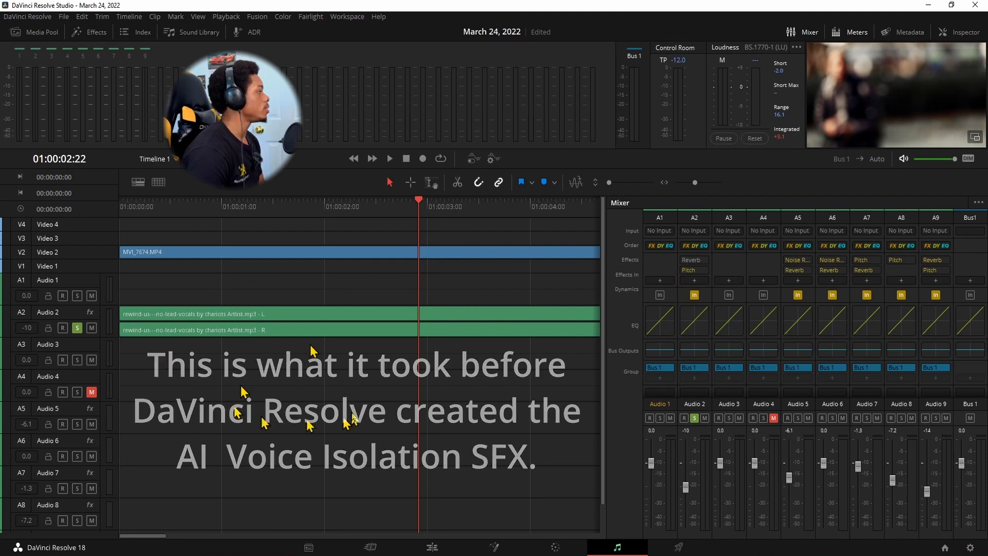
On the Edit page, move the first rewind-us music clip from track A2 to a new track A10 and extend it to full length
click(442, 545)
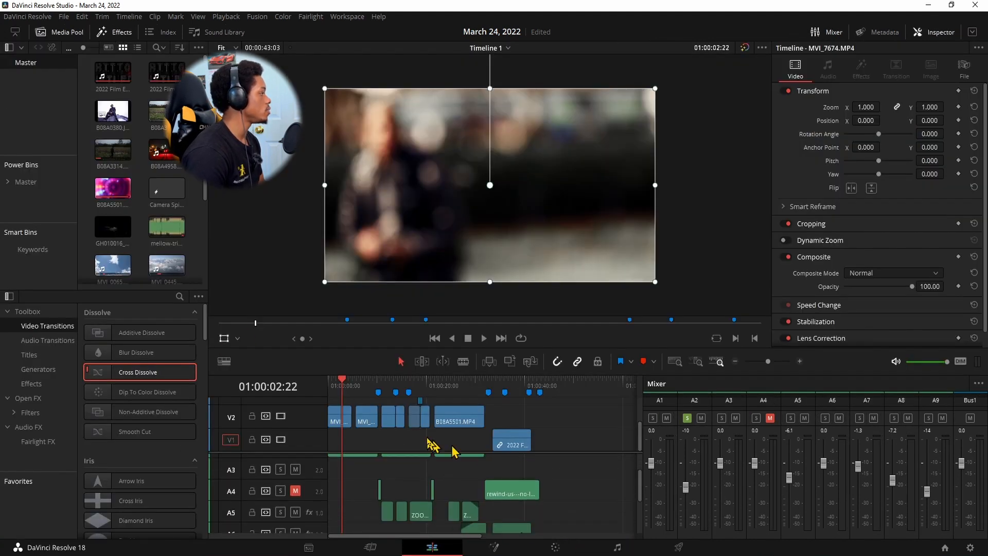
scroll(412, 440, up, 2)
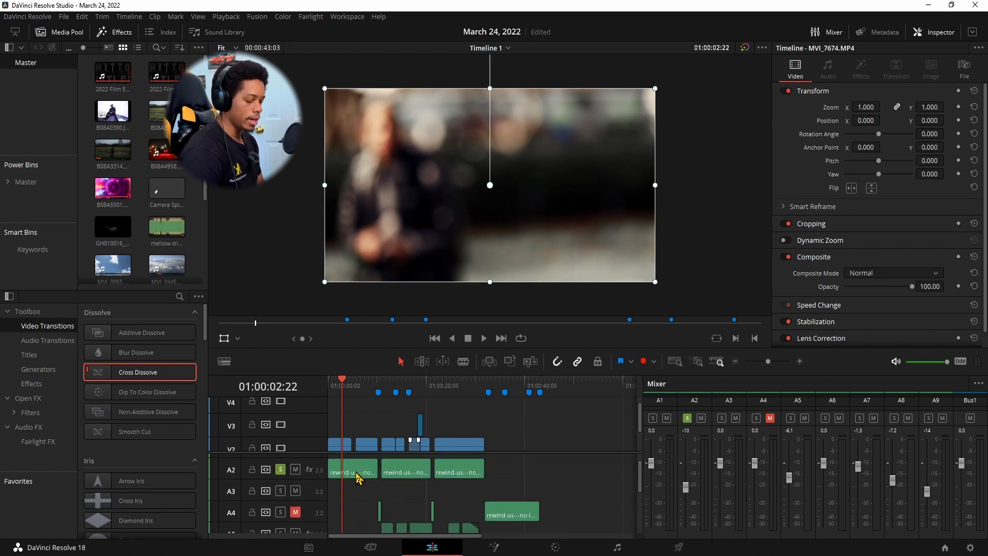
drag(358, 476, 698, 539)
key(ctrl+minus)
key(ctrl+minus)
key(ctrl+minus)
key(ctrl+equal)
key(ctrl+equal)
key(ctrl+equal)
key(ctrl+equal)
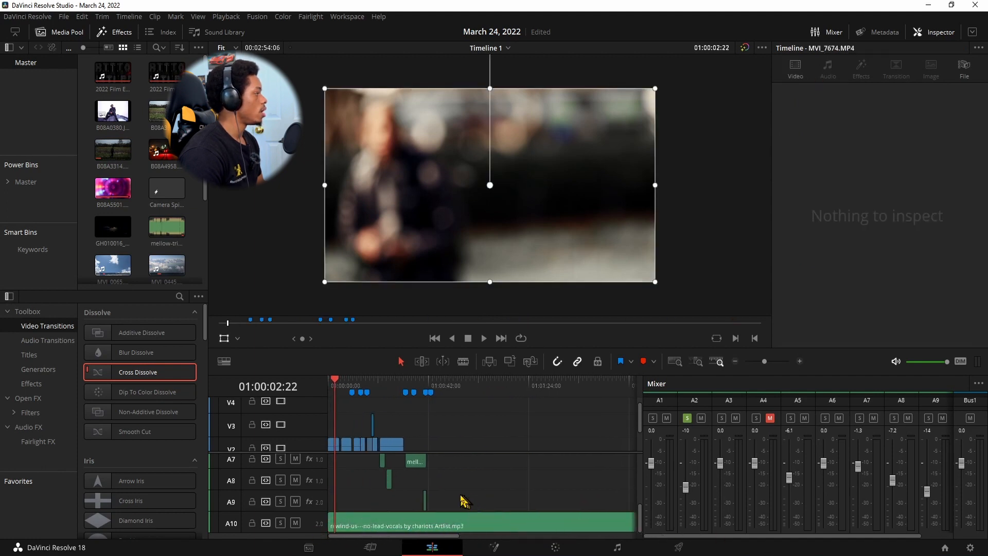
Turn off solo on audio track A2 and solo track A10 instead
scroll(360, 441, up, 1)
scroll(305, 423, down, 3)
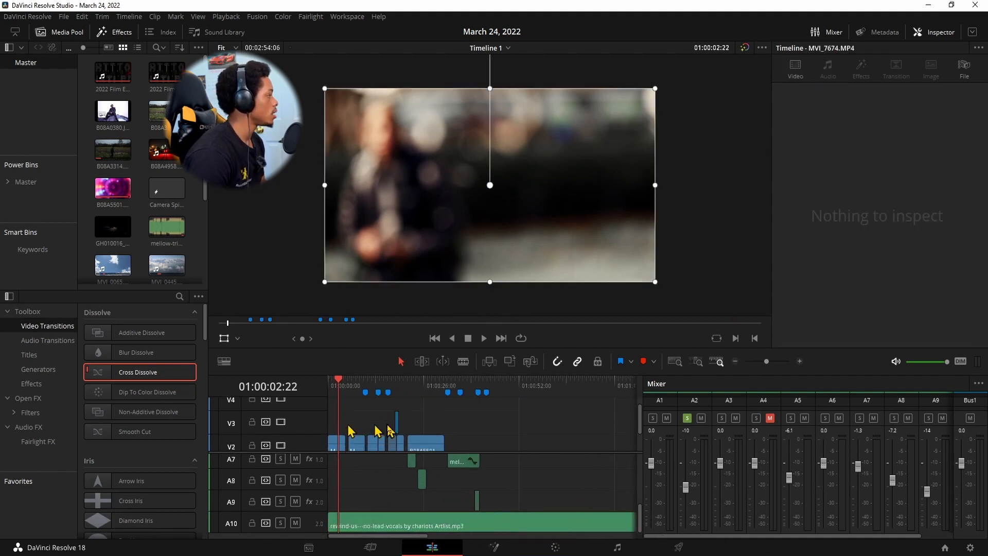
scroll(374, 487, up, 6)
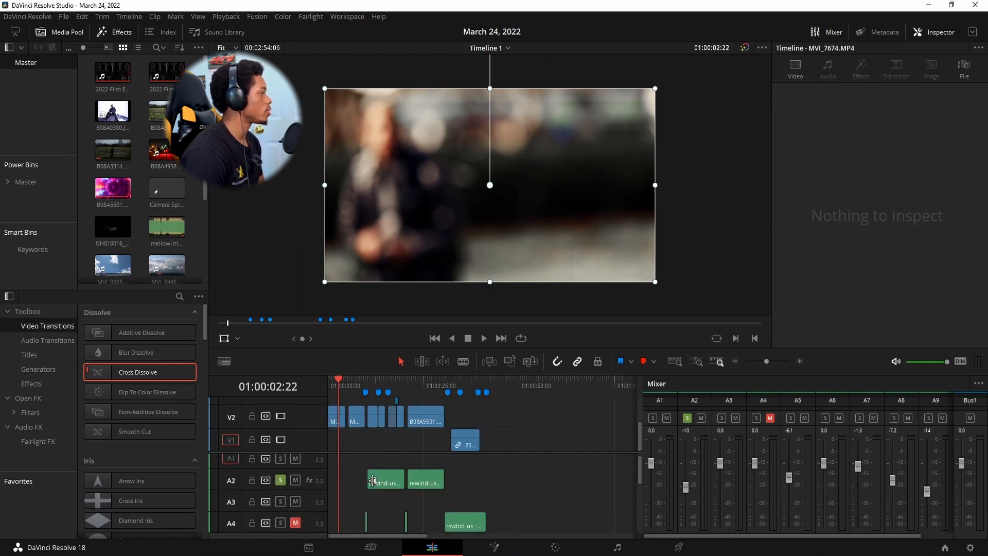
scroll(380, 480, down, 6)
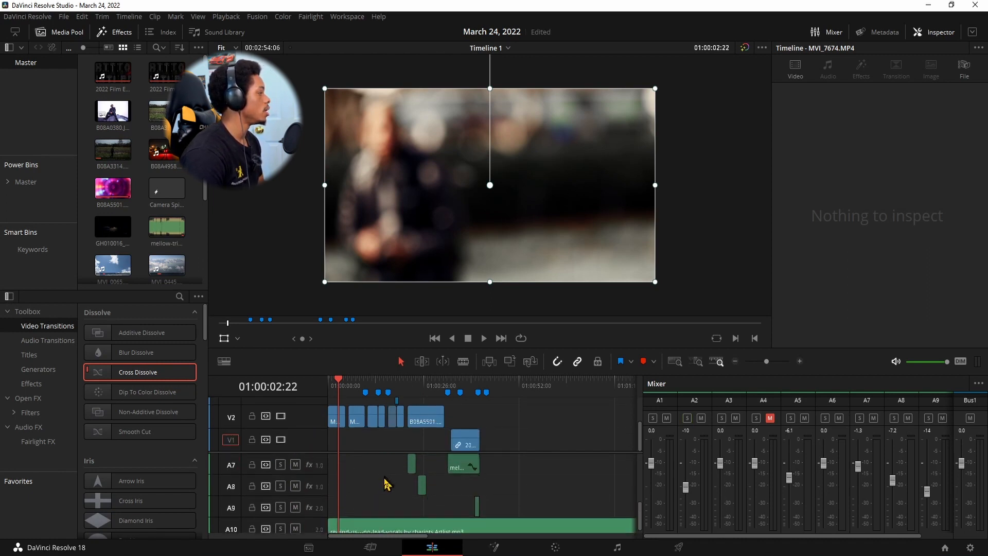
click(280, 522)
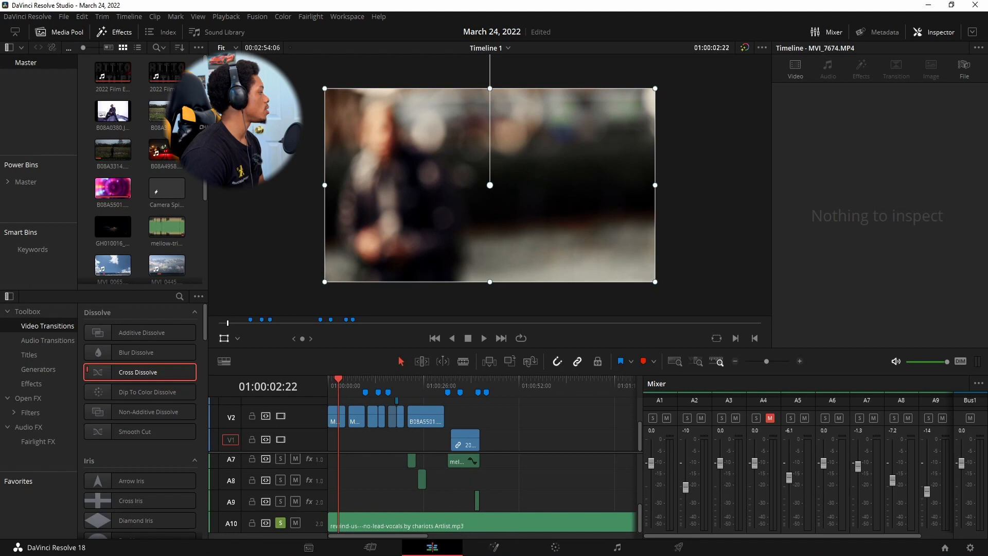
On the Fairlight page, lower the Audio 10 level to about -9.9 dB and preview the music
click(617, 547)
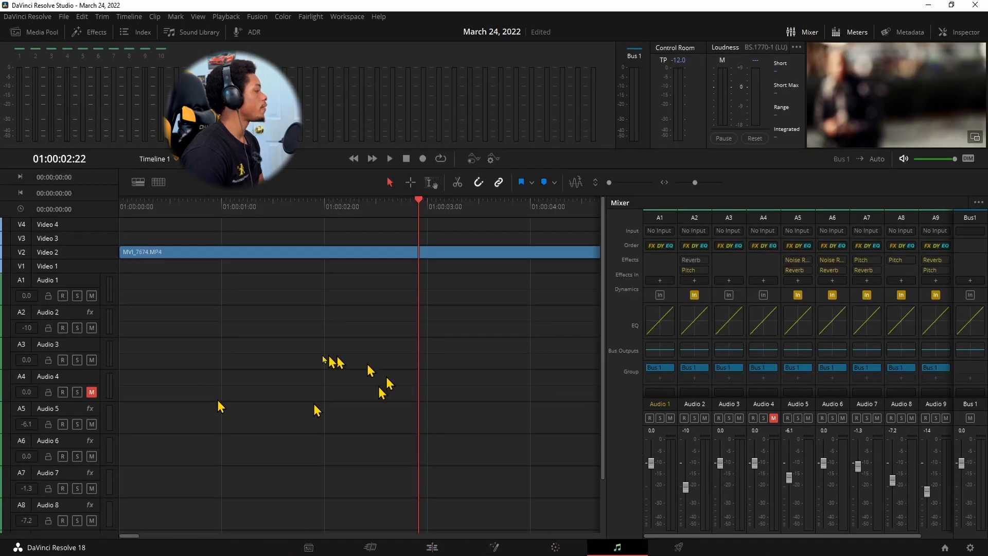
scroll(265, 353, down, 6)
scroll(260, 378, down, 5)
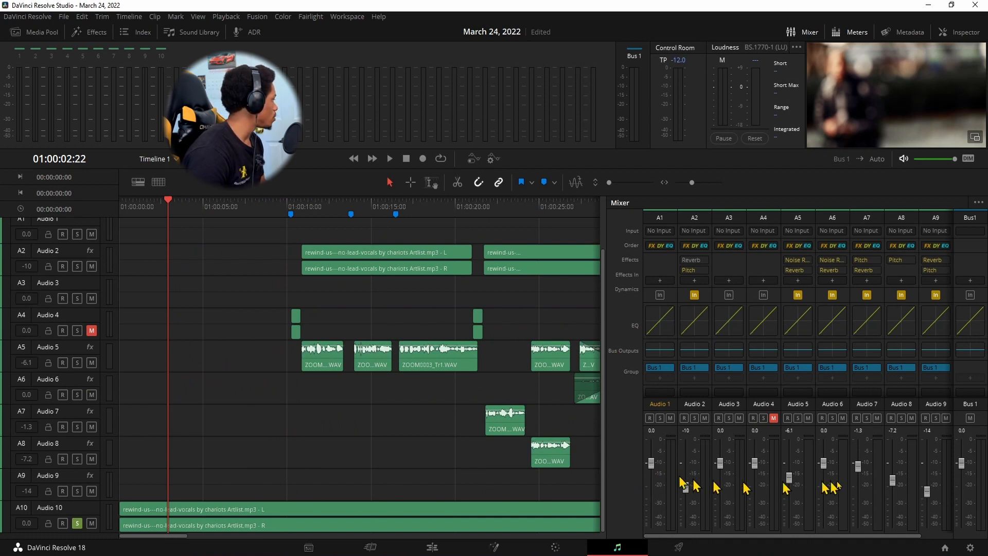
drag(889, 538, 920, 538)
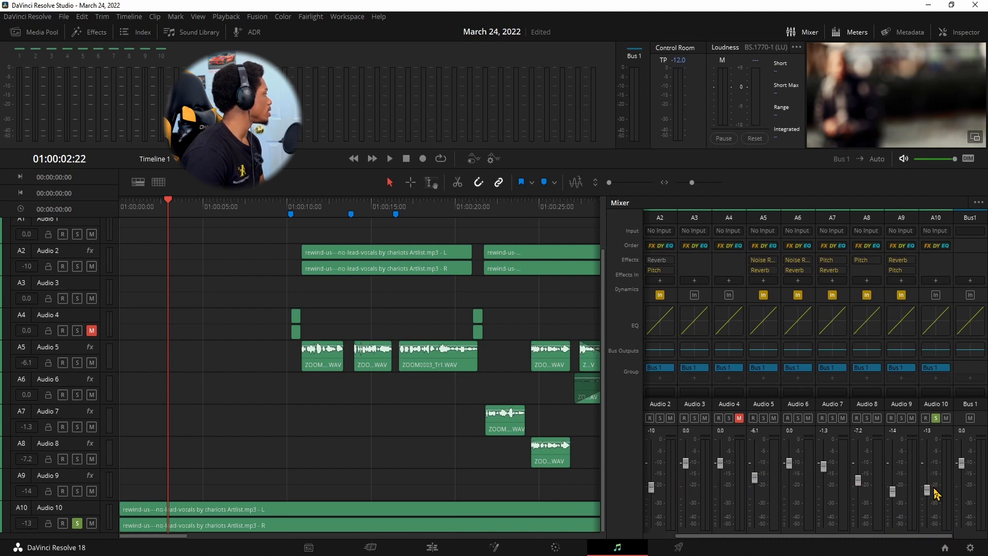
key(space)
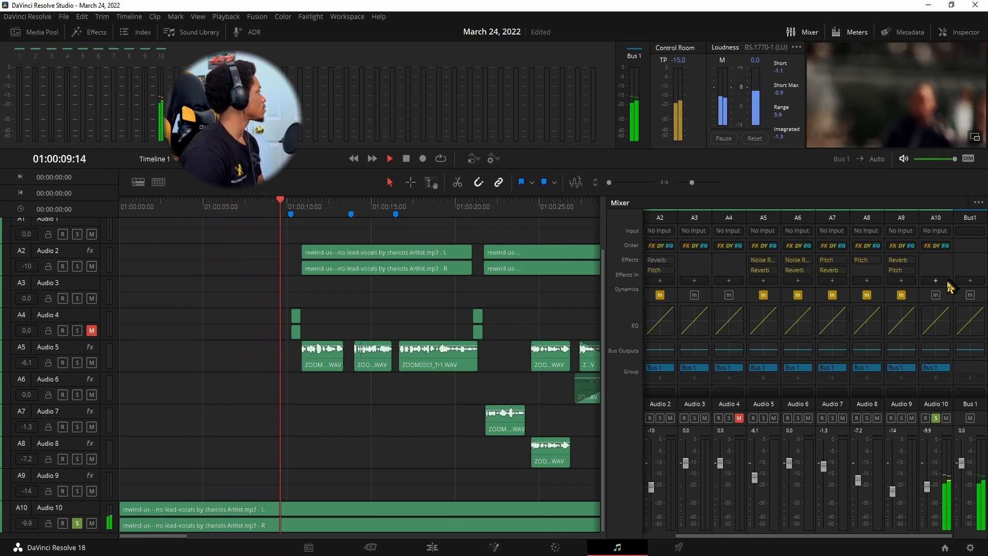
key(space)
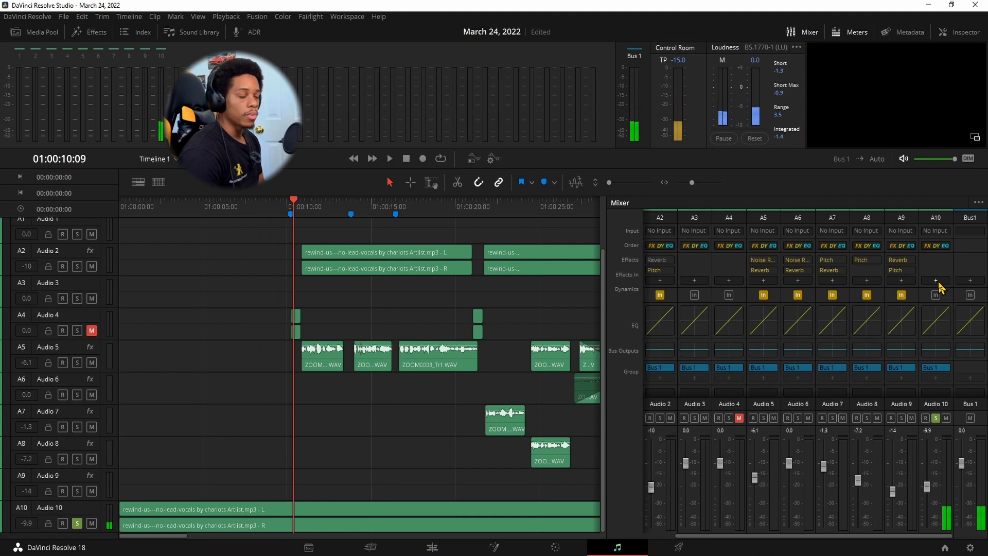
Add a Pitch effect to the Audio 10 mixer channel
click(937, 280)
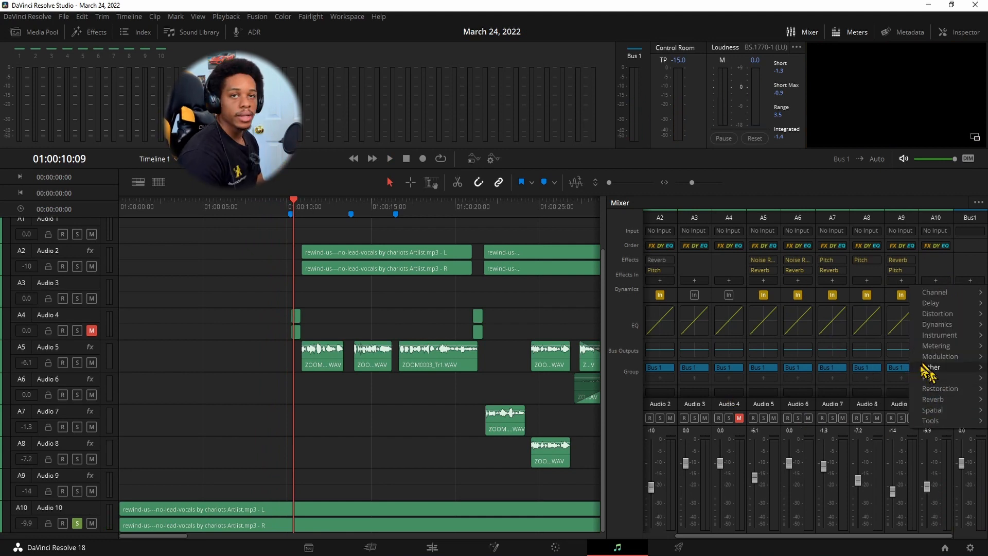
mouse_move(956, 369)
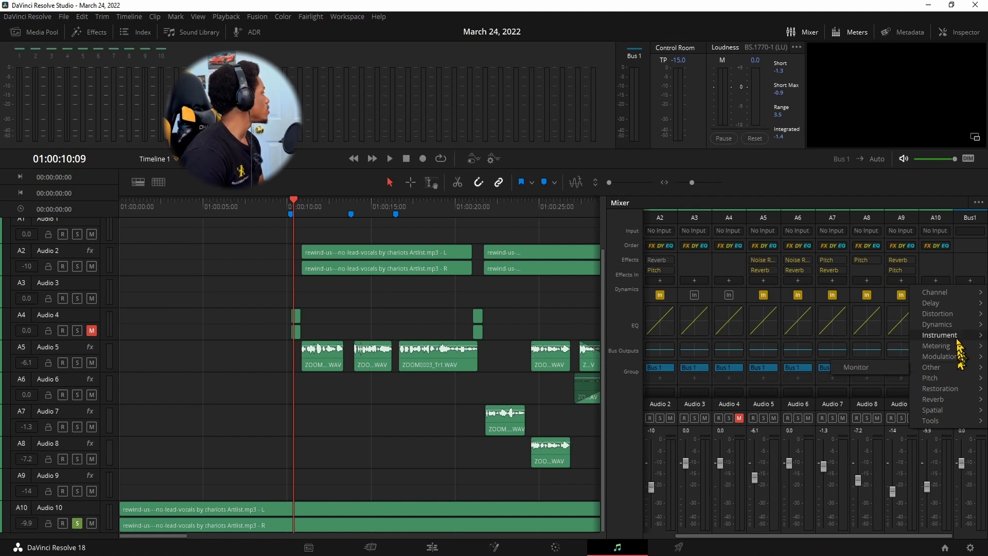
click(875, 379)
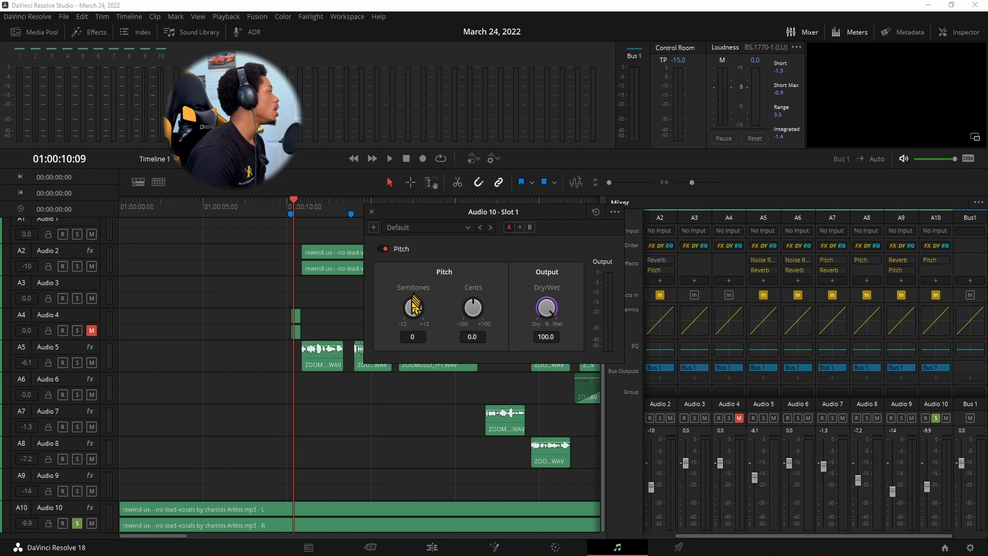
Play a later part of the music while lowering the Audio 10 pitch to -7 semitones, and close the Pitch settings
drag(153, 207, 218, 221)
scroll(323, 370, down, 2)
scroll(324, 379, down, 2)
drag(327, 209, 319, 213)
key(space)
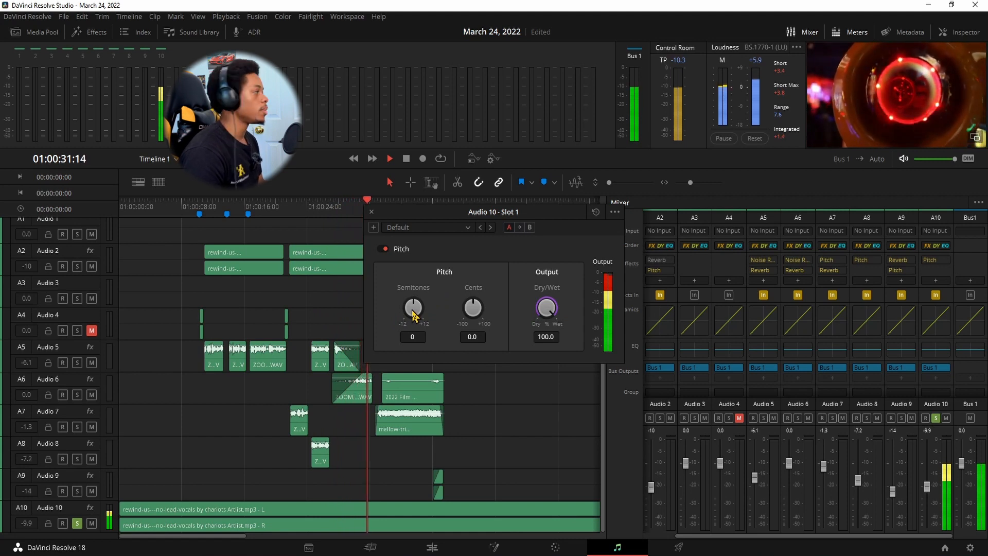
drag(413, 310, 408, 316)
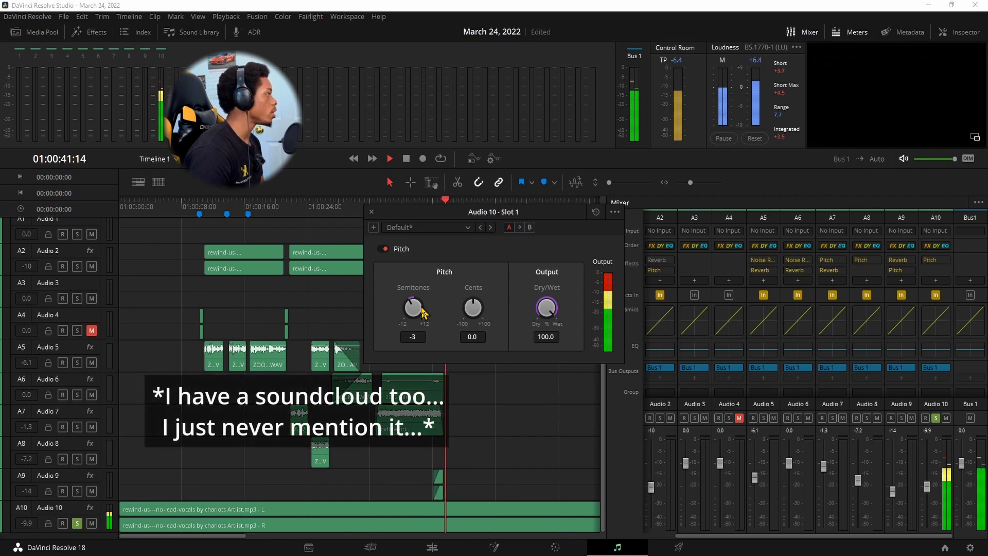
drag(424, 311, 406, 320)
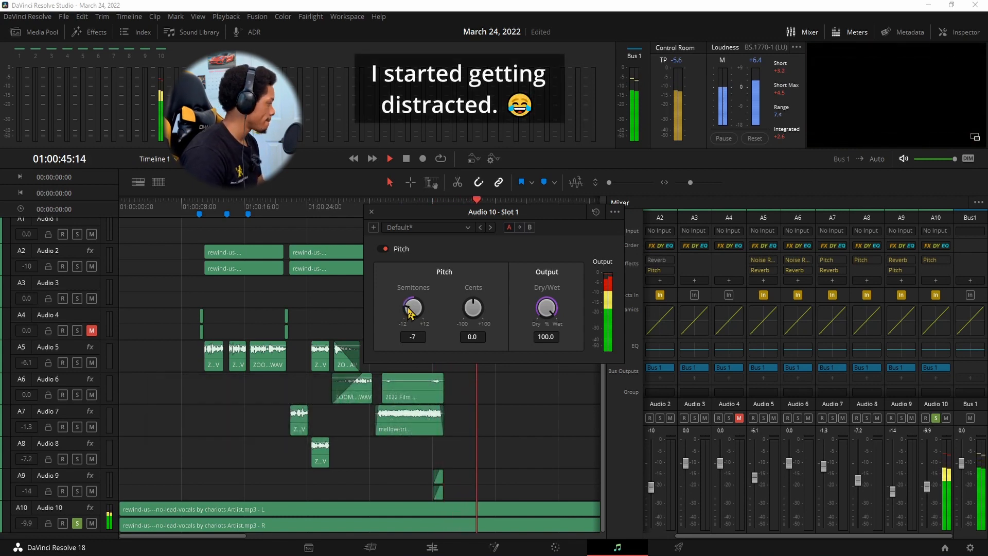
key(space)
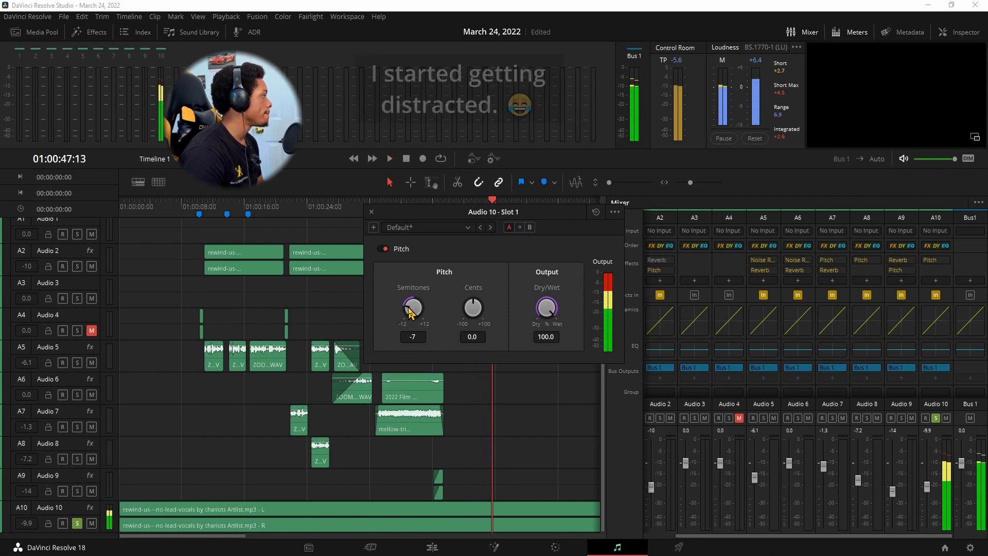
drag(410, 311, 395, 255)
click(372, 212)
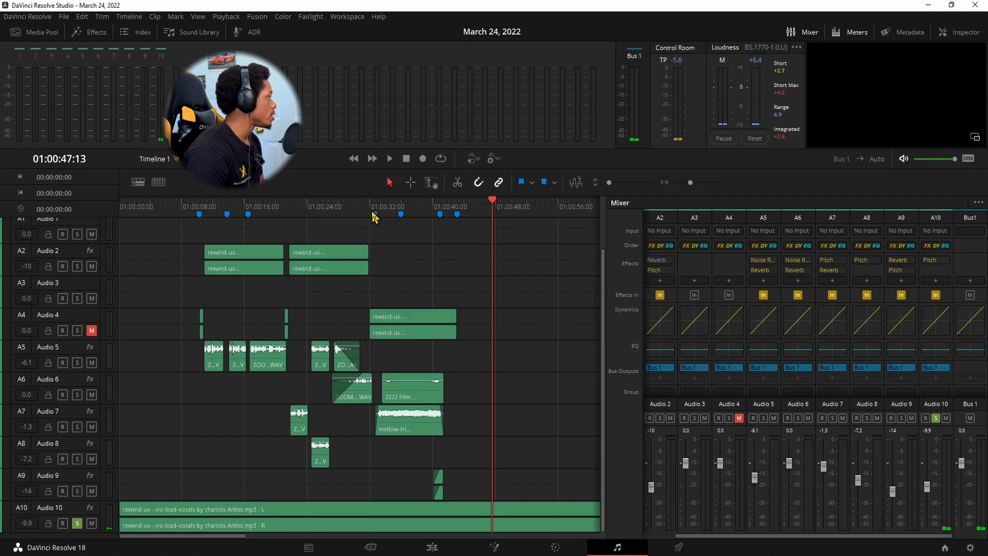
Add a Reverb effect to Audio 10 below the Pitch effect
click(946, 281)
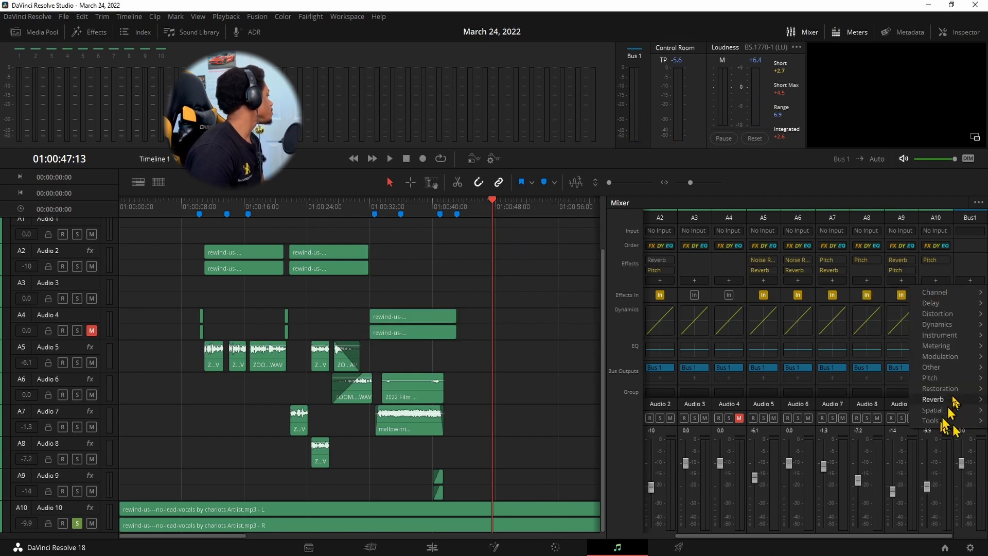
mouse_move(955, 402)
click(891, 400)
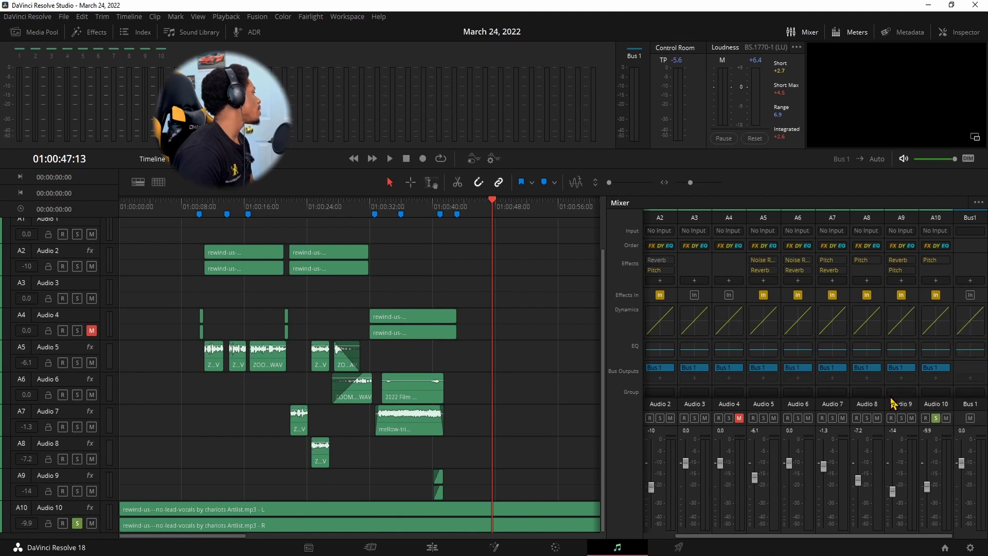
Set the Audio 10 reverb time to 1552 ms and Dry/Wet to 27.85, and move the settings window out of the way
drag(623, 345, 588, 371)
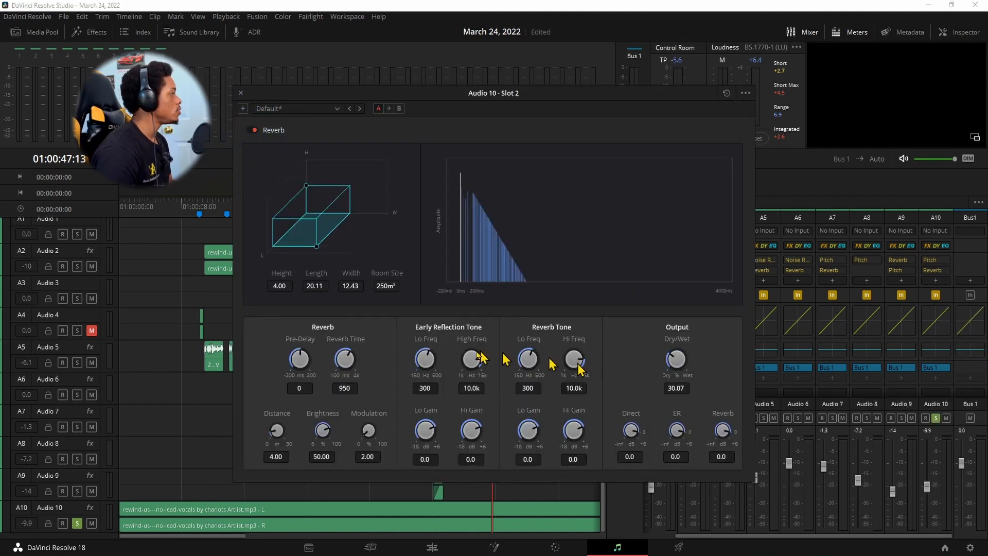
drag(343, 362, 359, 370)
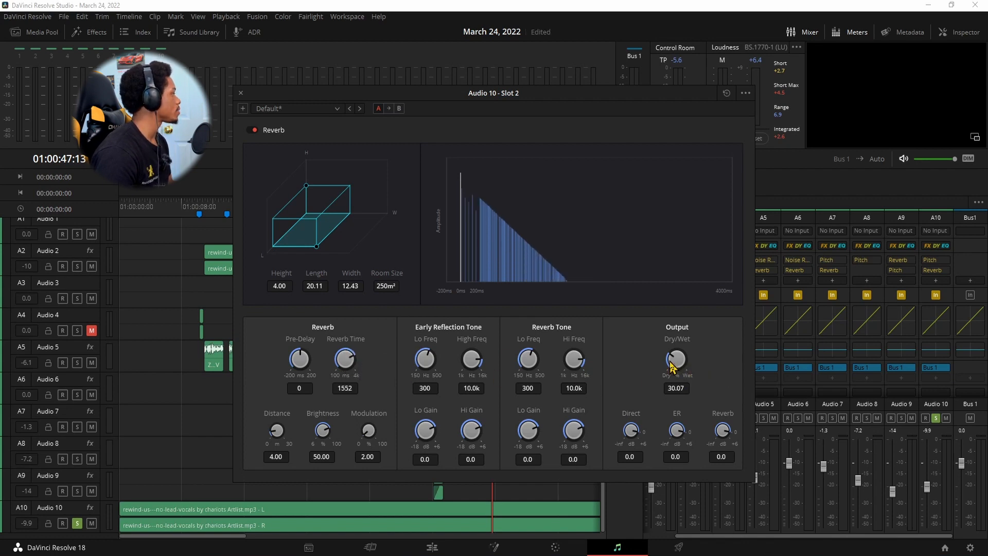
drag(344, 94, 0, 146)
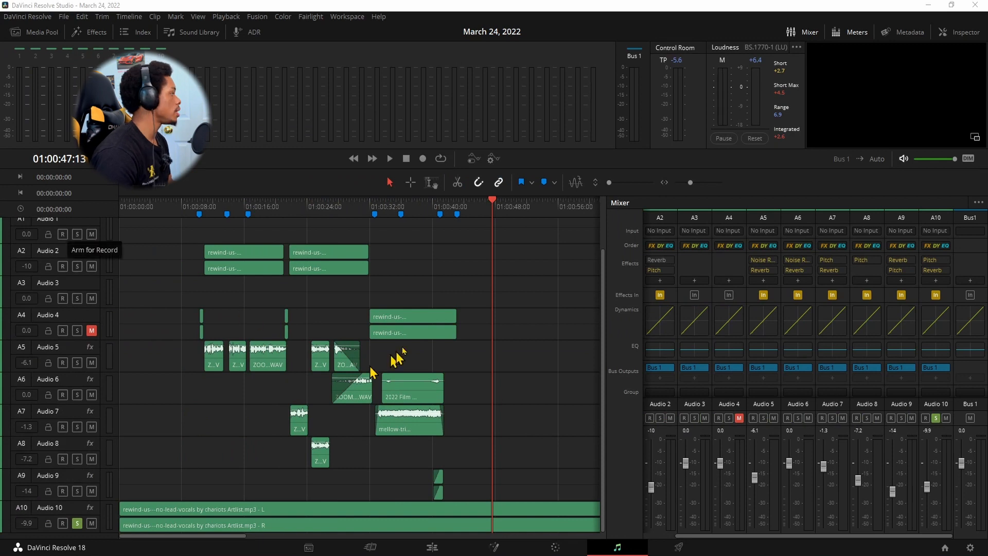
Audition the Audio 10 music twice from 01:00:43:03, bringing up the Reverb settings in between
click(481, 205)
drag(482, 213, 456, 215)
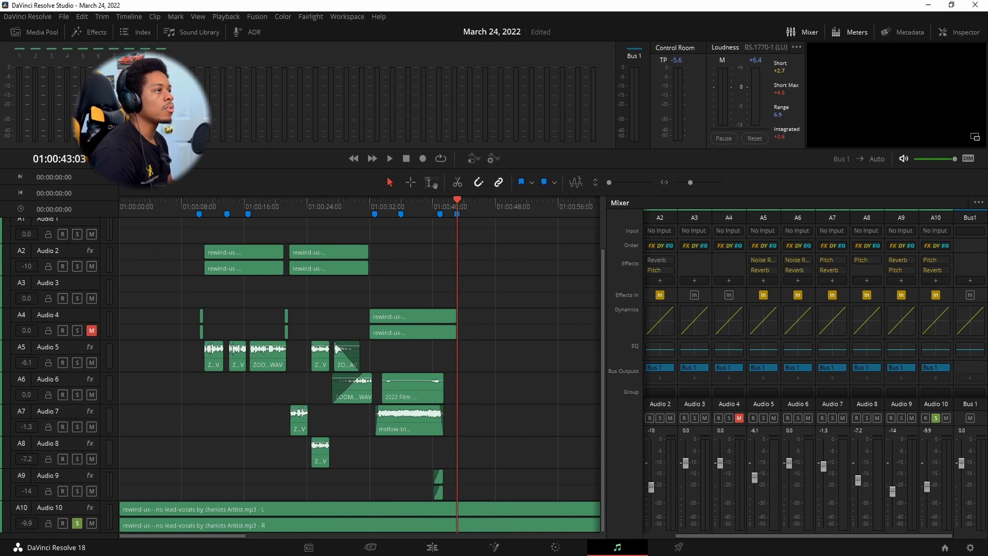
key(space)
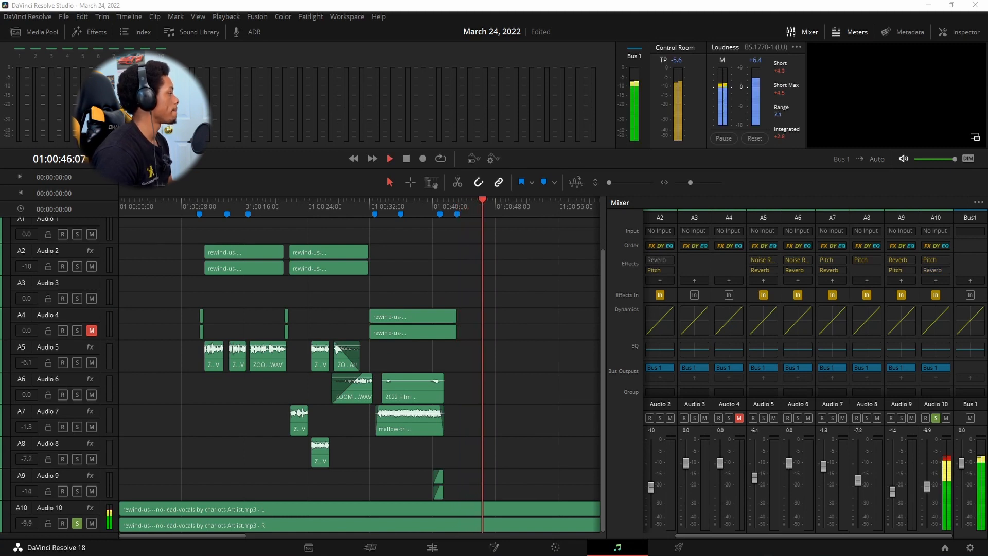
key(space)
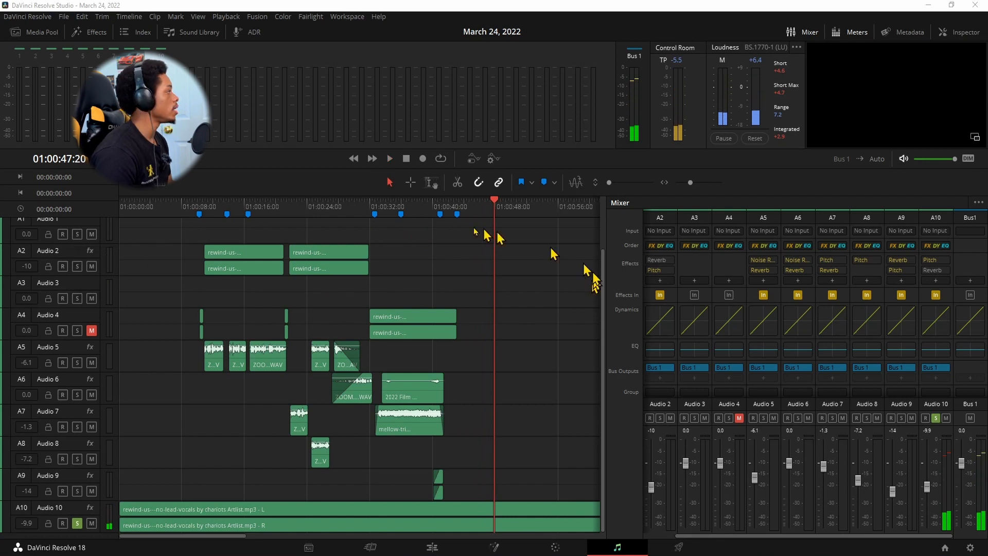
click(458, 208)
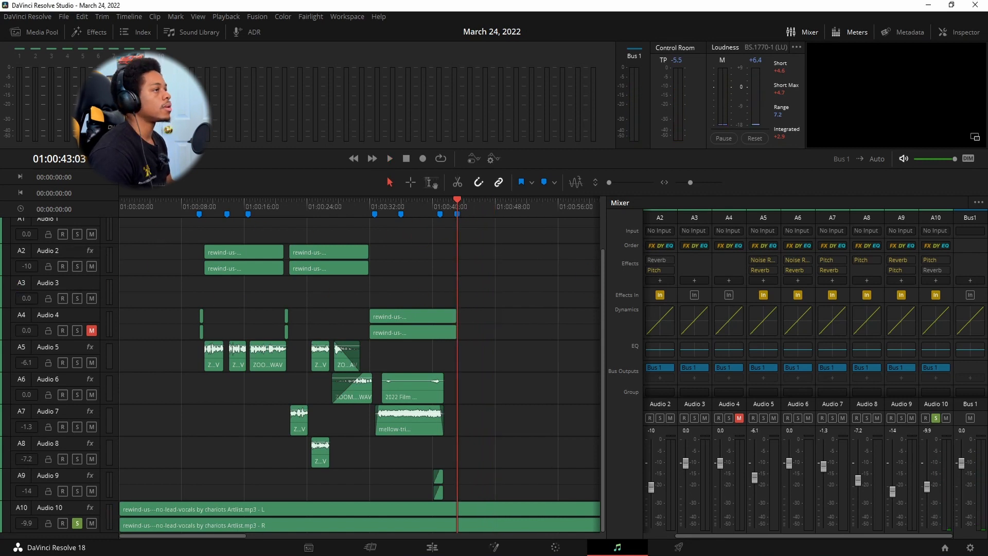
drag(0, 154, 337, 82)
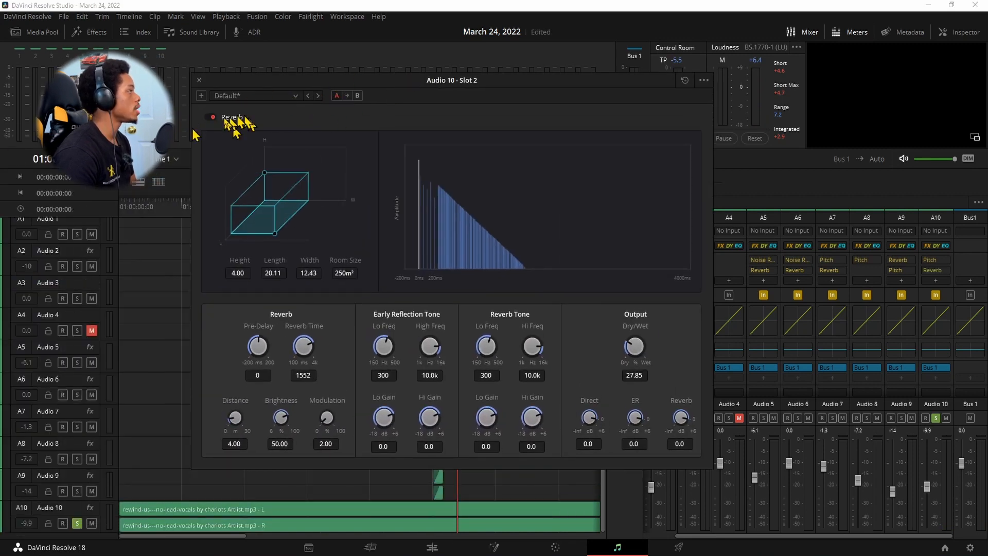
drag(433, 81, 0, 155)
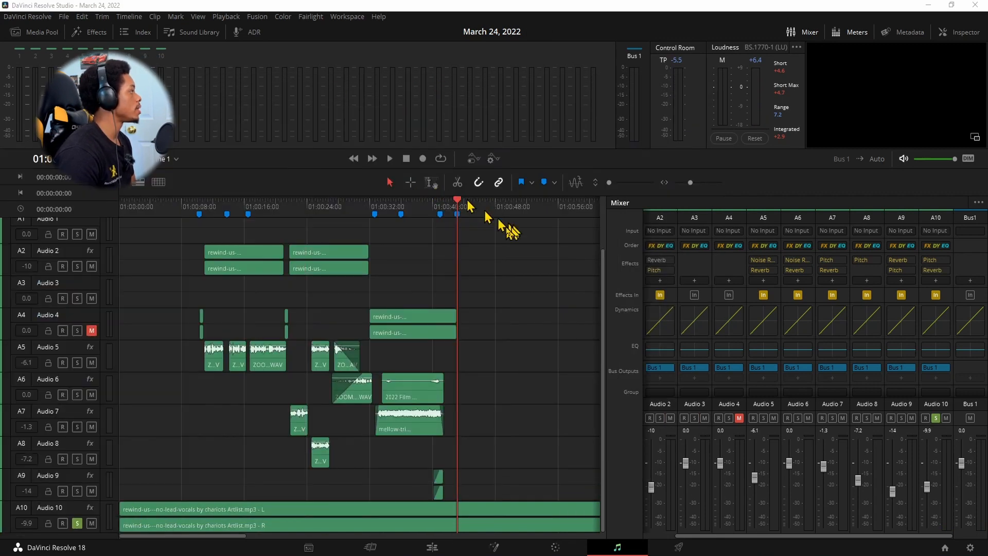
key(space)
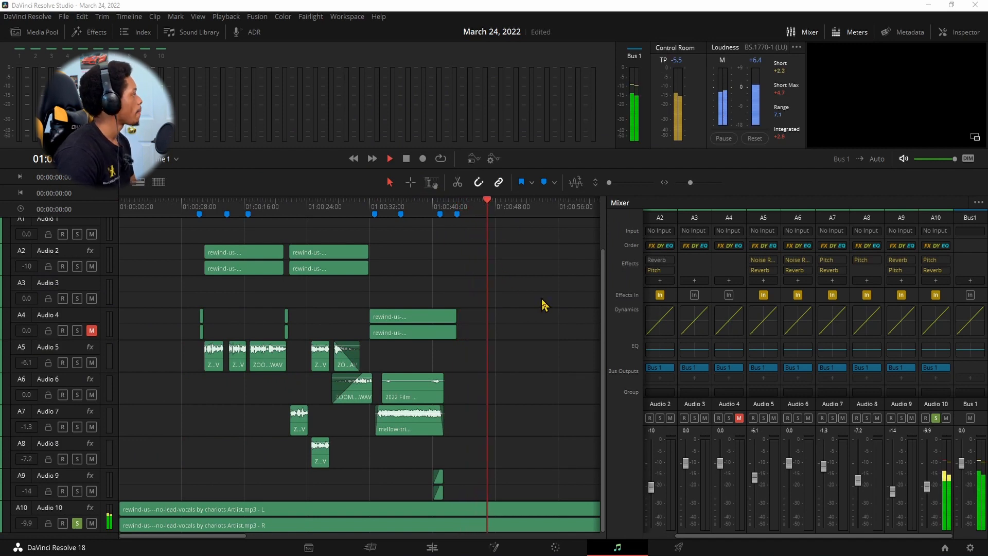
key(space)
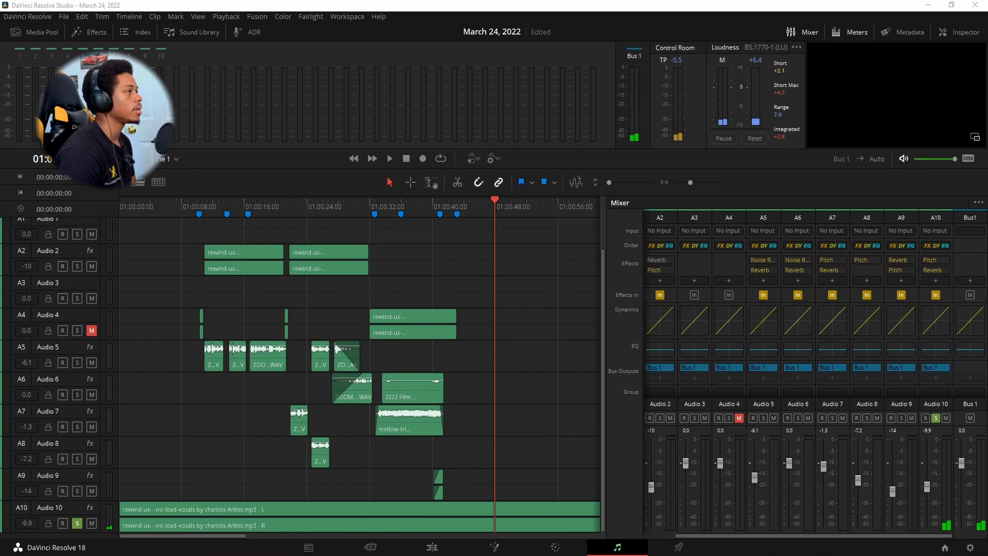
Apply the Cathedral preset to the Audio 10 Reverb effect
click(932, 270)
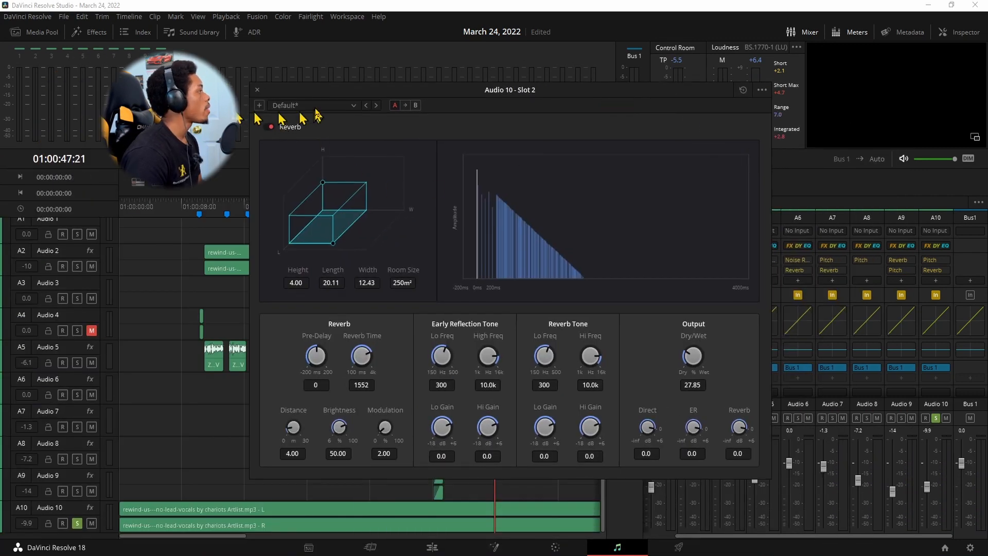
click(329, 109)
click(318, 131)
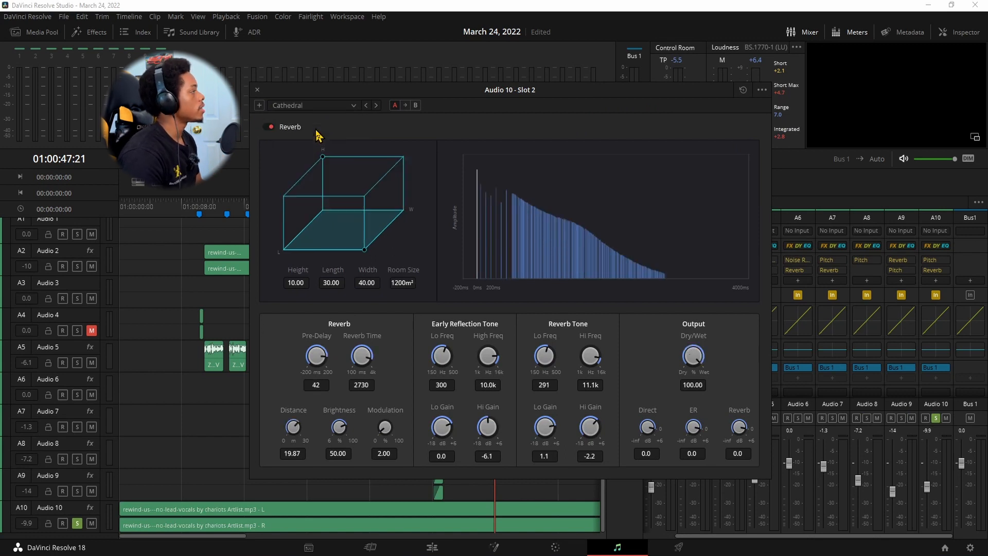
Try the Concert Hall, Small Theatre, Studio1 and Bathroom presets on the Audio 10 Reverb effect while the music plays
click(291, 142)
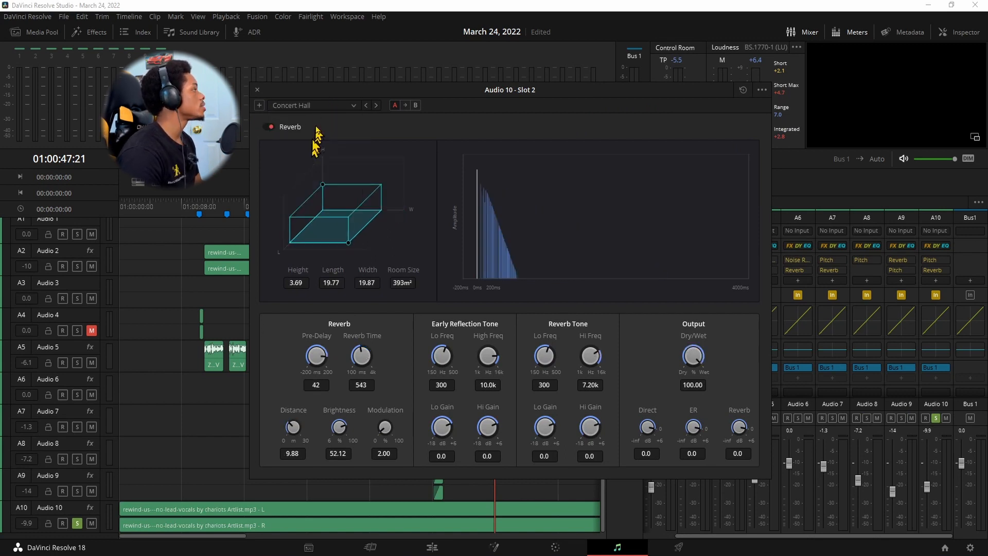
key(space)
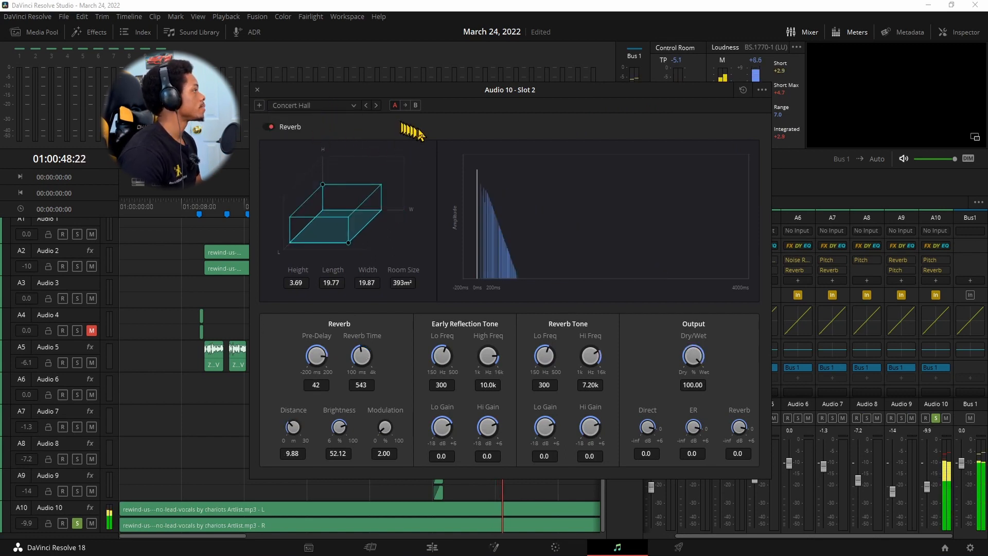
click(353, 106)
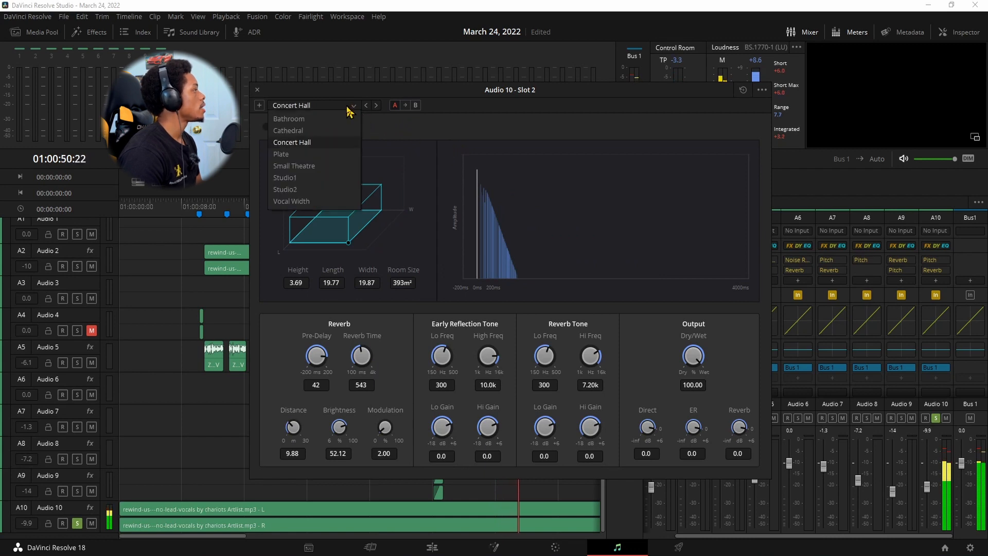
click(323, 165)
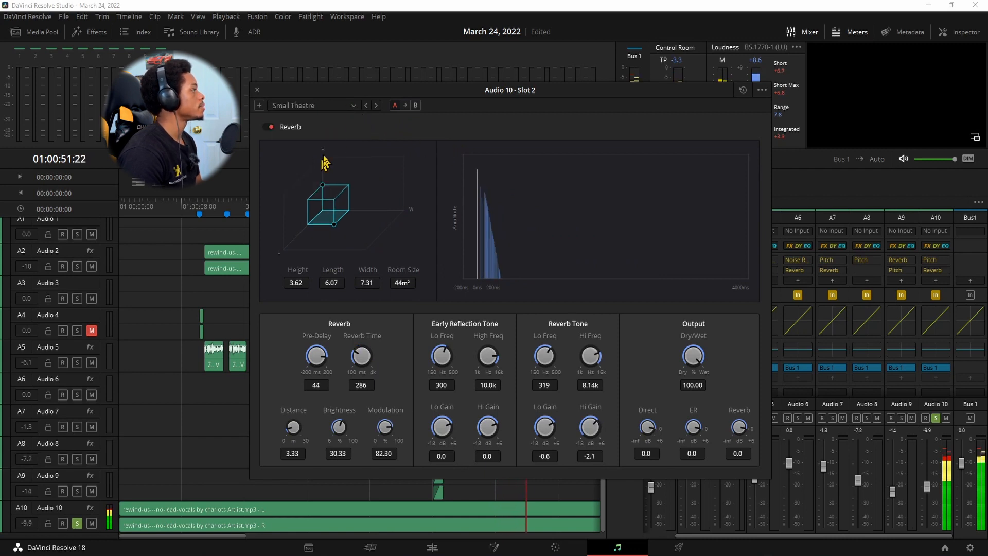
click(353, 107)
click(317, 178)
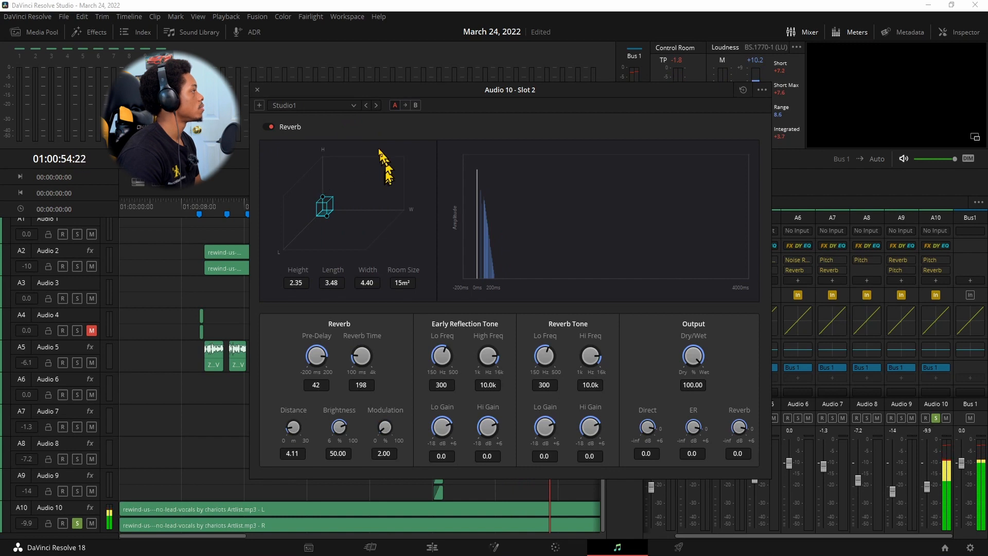
click(353, 107)
click(323, 212)
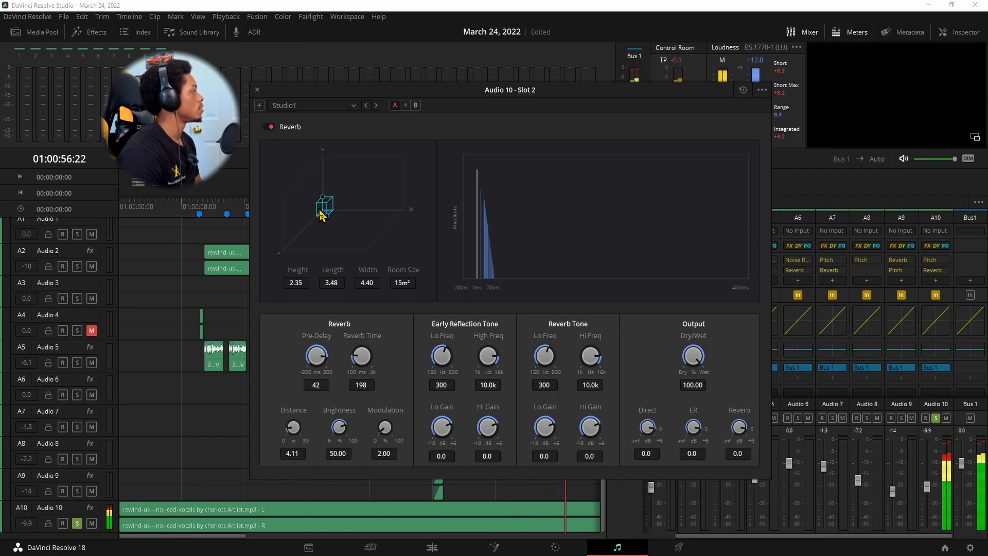
click(353, 105)
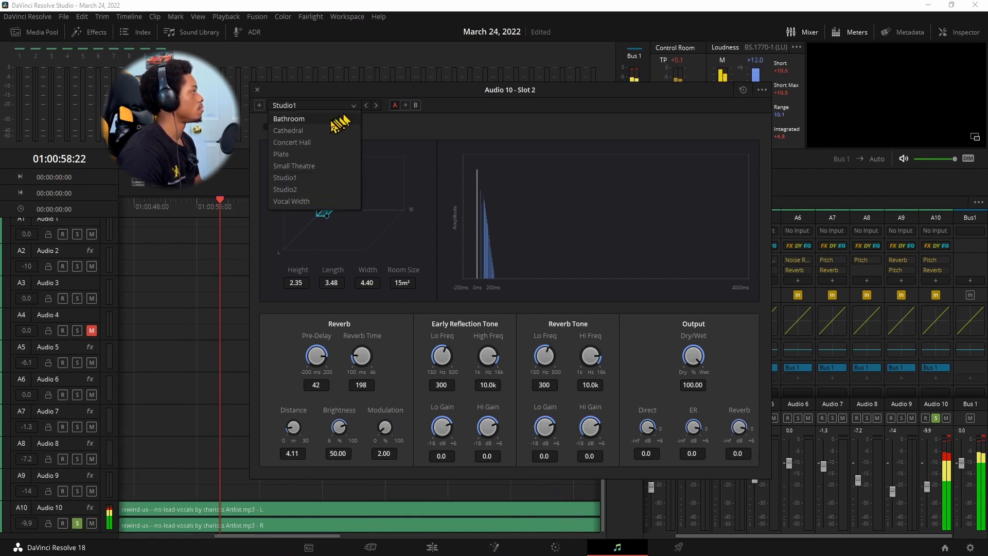
click(334, 125)
Reset the Audio 10 Reverb effect to its default settings and close its settings window
click(350, 106)
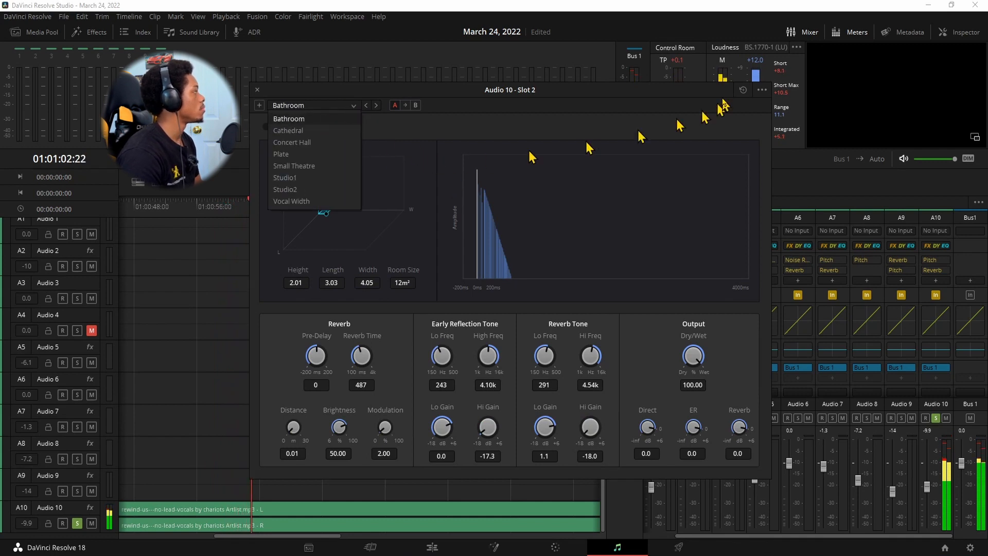
click(743, 90)
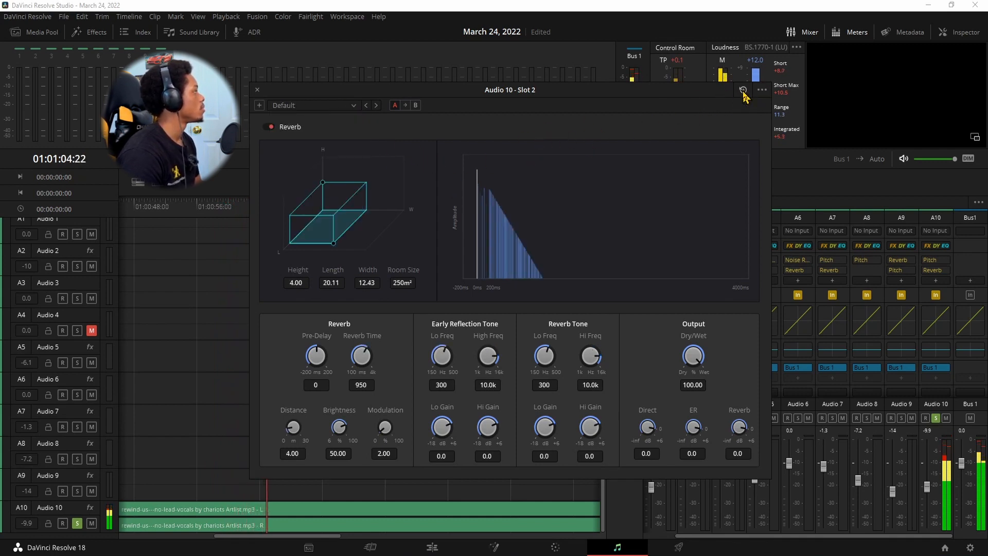
click(257, 90)
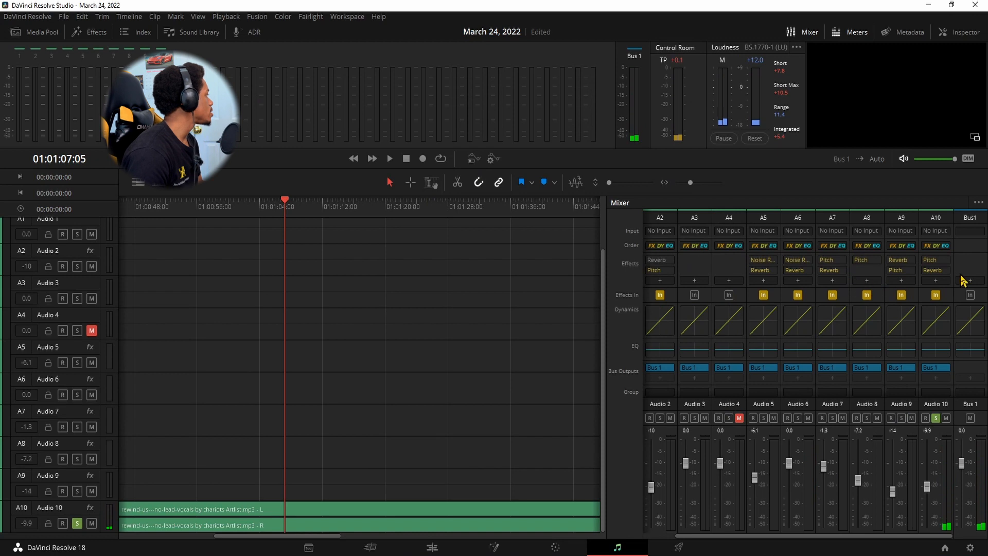
Add the Stereo Width spatial effect to Audio 10 below the Reverb effect
click(940, 281)
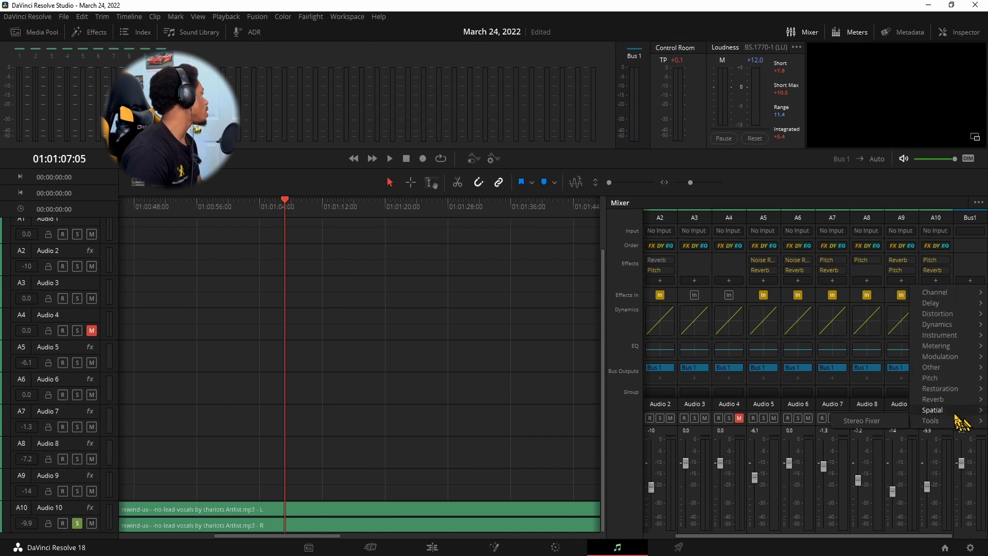
mouse_move(954, 413)
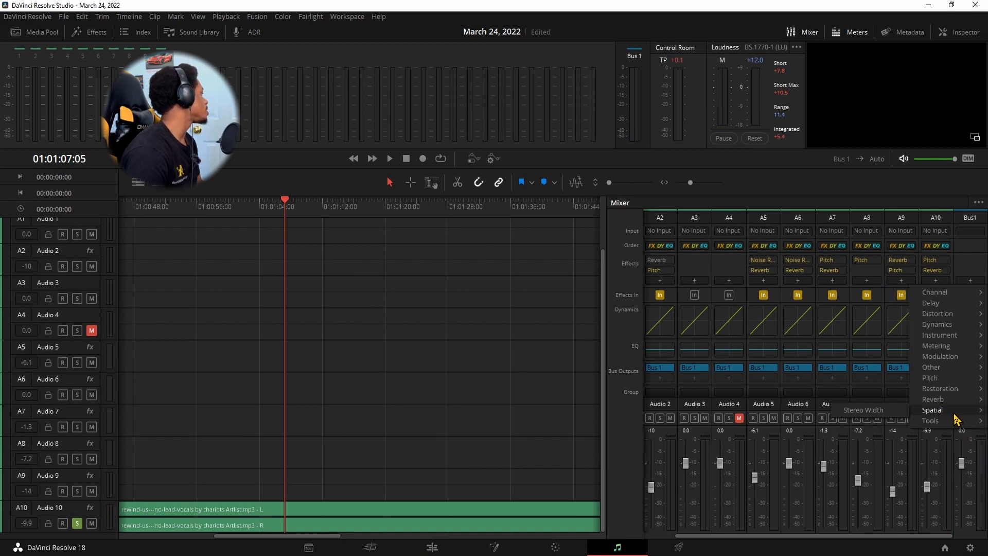
click(876, 410)
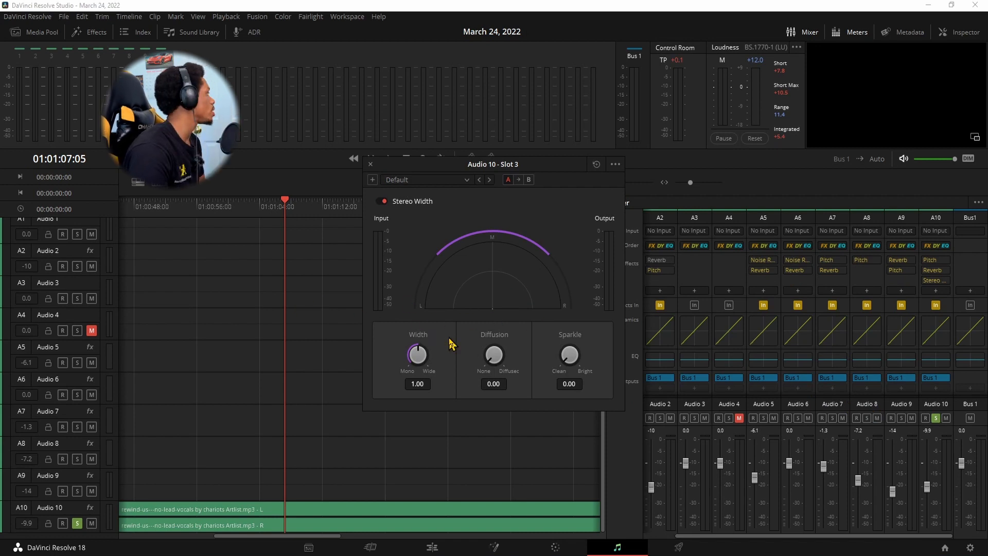
Add the Stereo Fixer effect to Audio 10 and move its settings window clear of the Stereo Width one
click(961, 295)
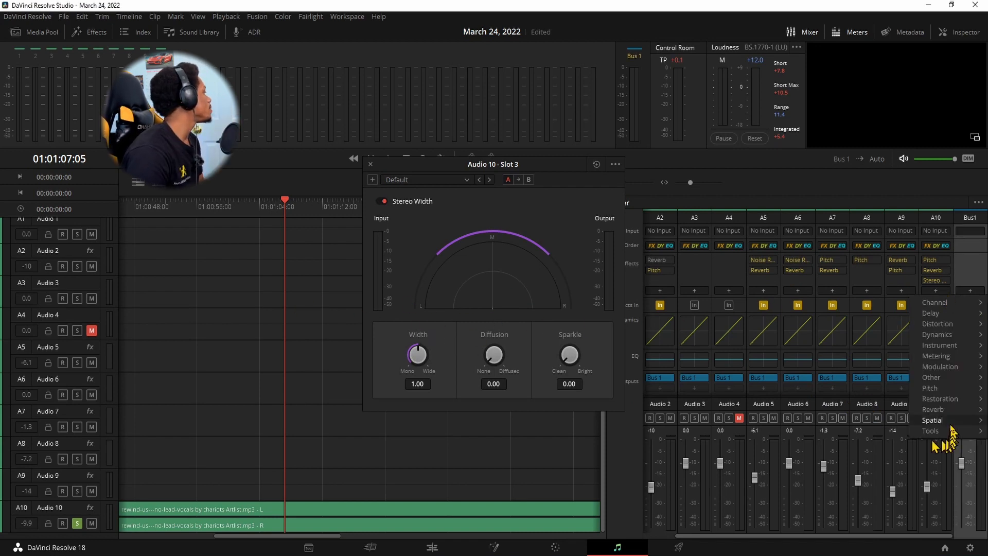
mouse_move(962, 432)
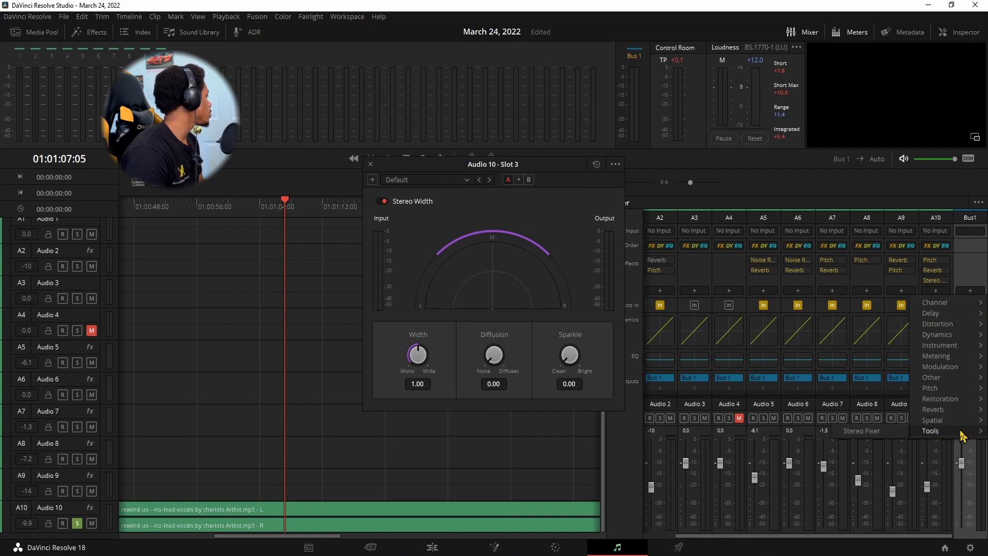
click(899, 431)
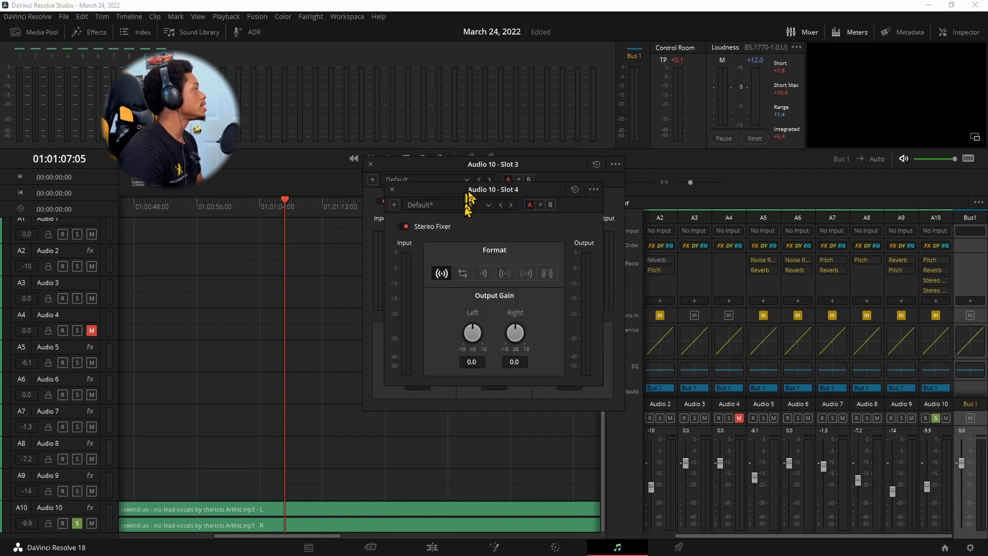
drag(469, 200, 337, 260)
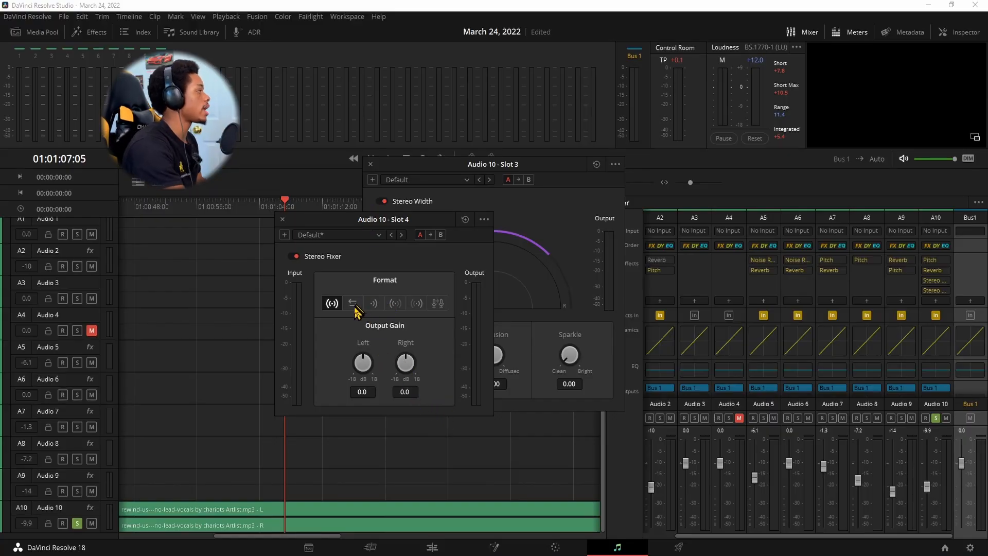
Audition the Audio 10 music from 01:00:50:18 while switching between Stereo Fixer formats, finishing on the original stereo format
click(396, 303)
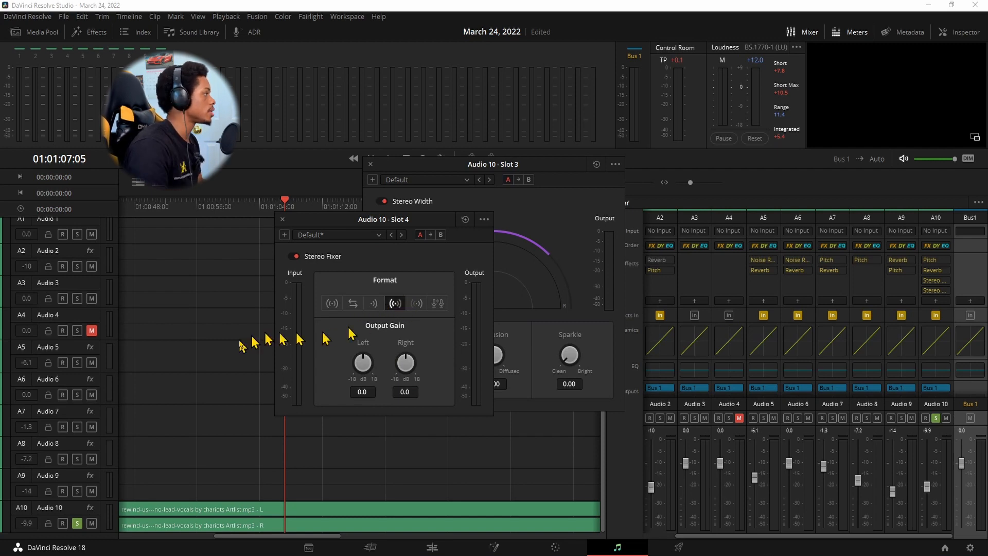
drag(175, 227, 156, 226)
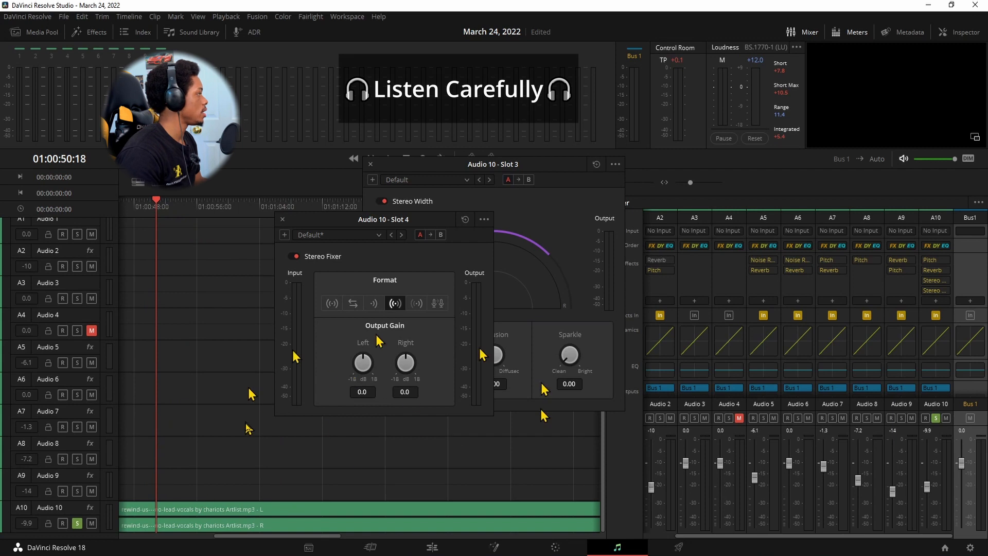
key(space)
click(355, 305)
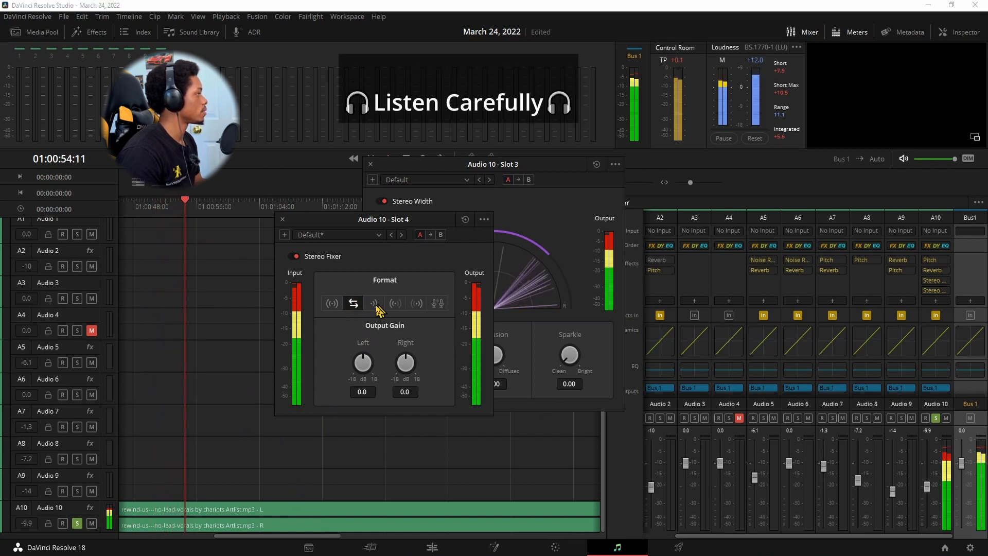
click(417, 303)
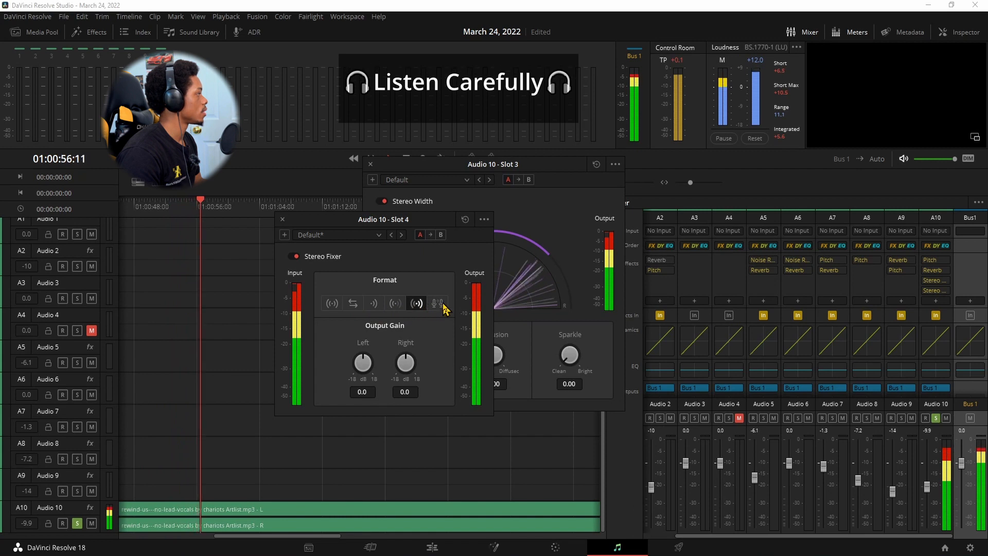
click(438, 304)
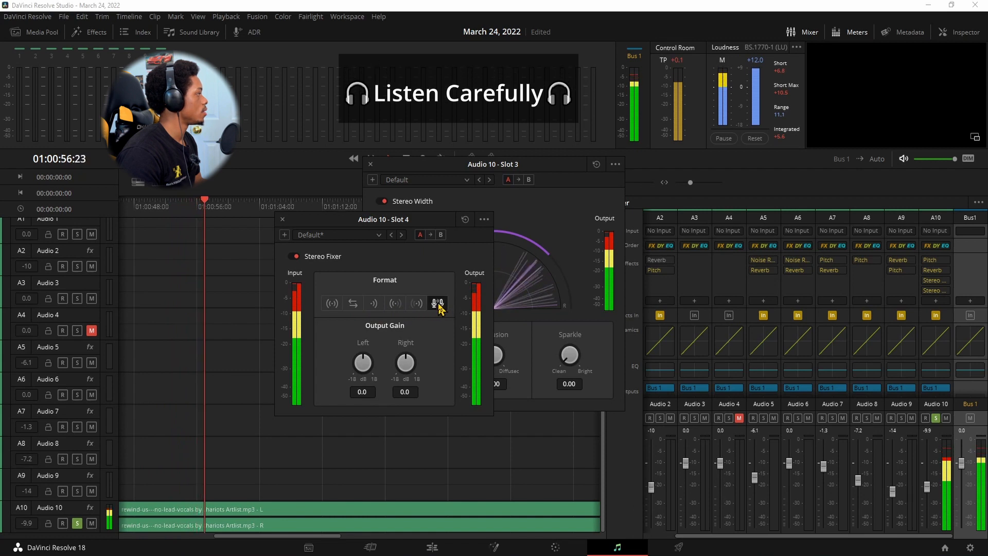
click(334, 304)
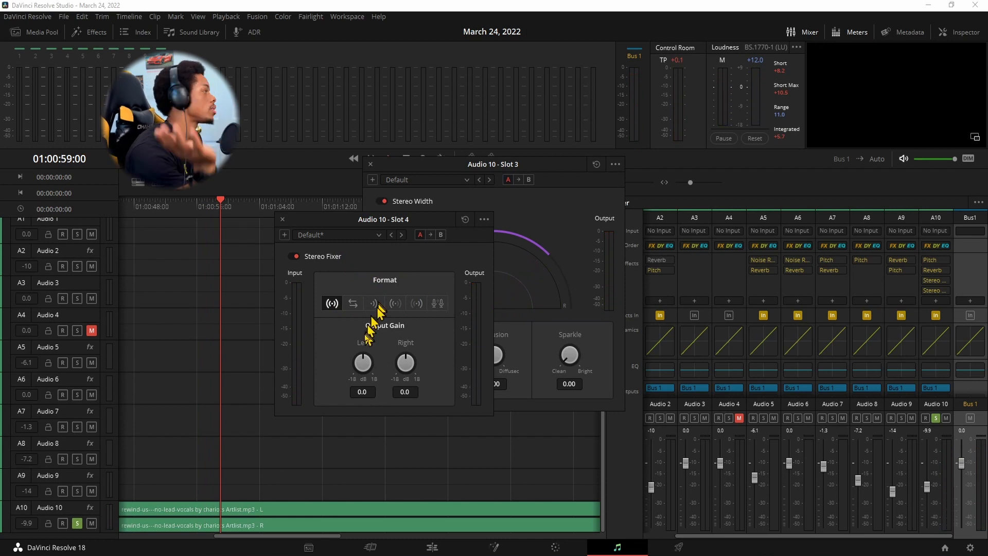
Close the Stereo Fixer and Stereo Width settings and look through the other effect categories available for Audio 10
click(282, 219)
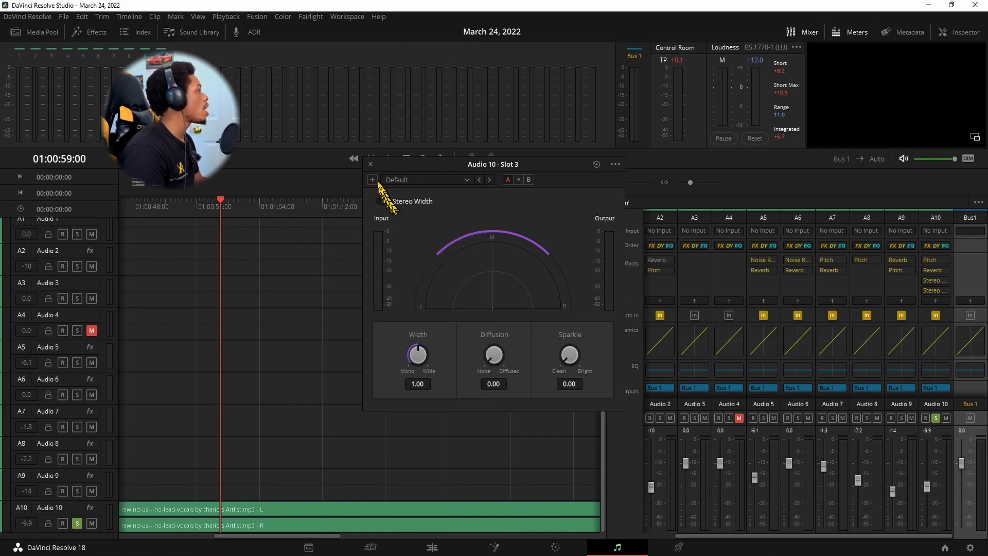
click(370, 165)
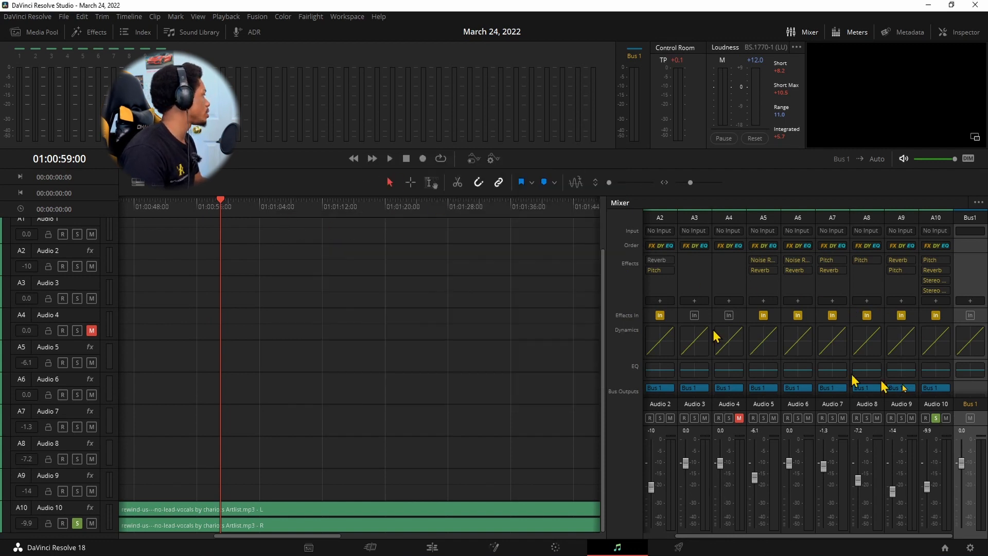
click(936, 301)
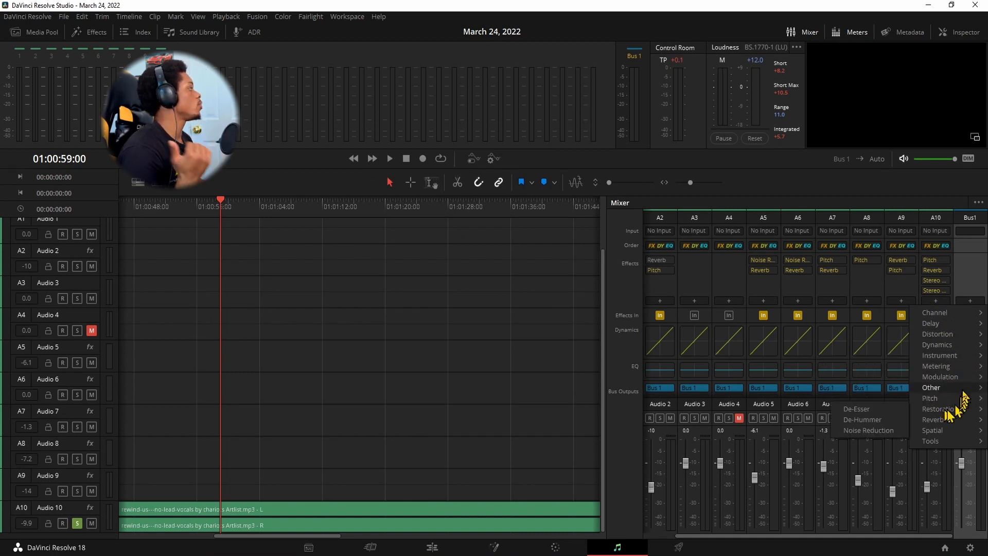
mouse_move(961, 349)
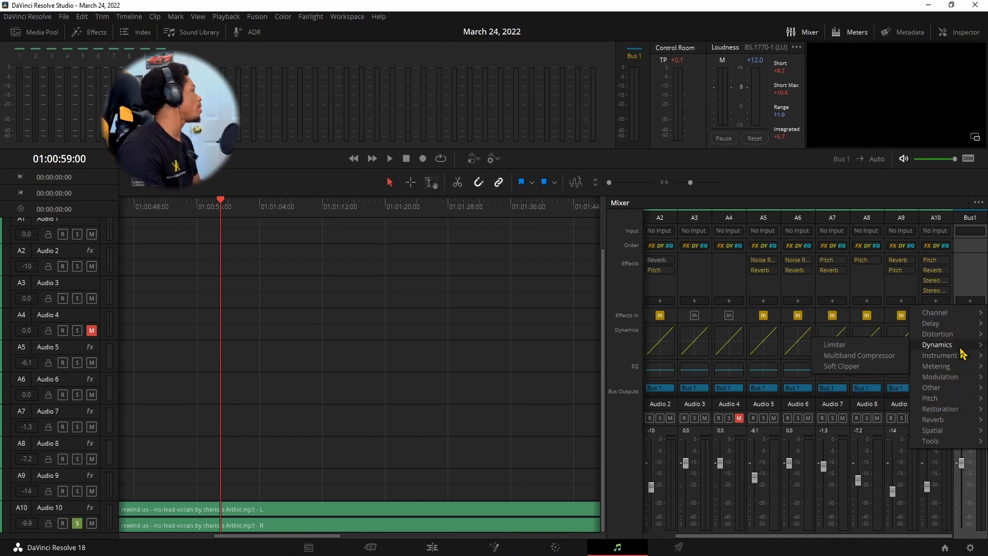
mouse_move(963, 389)
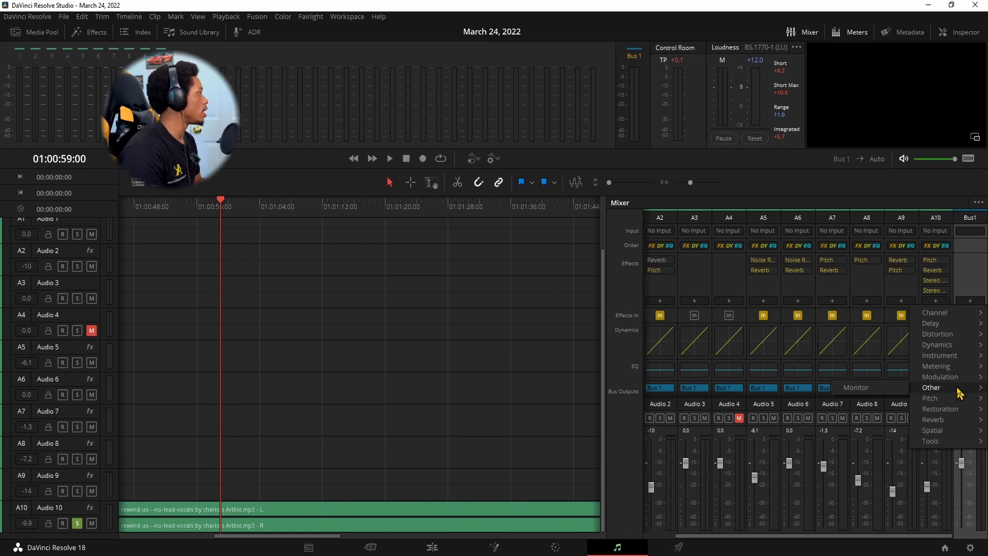
Review the music clip's audio settings on the Edit page, and bring up Audio 10's Pitch effect settings on the Fairlight page
click(432, 547)
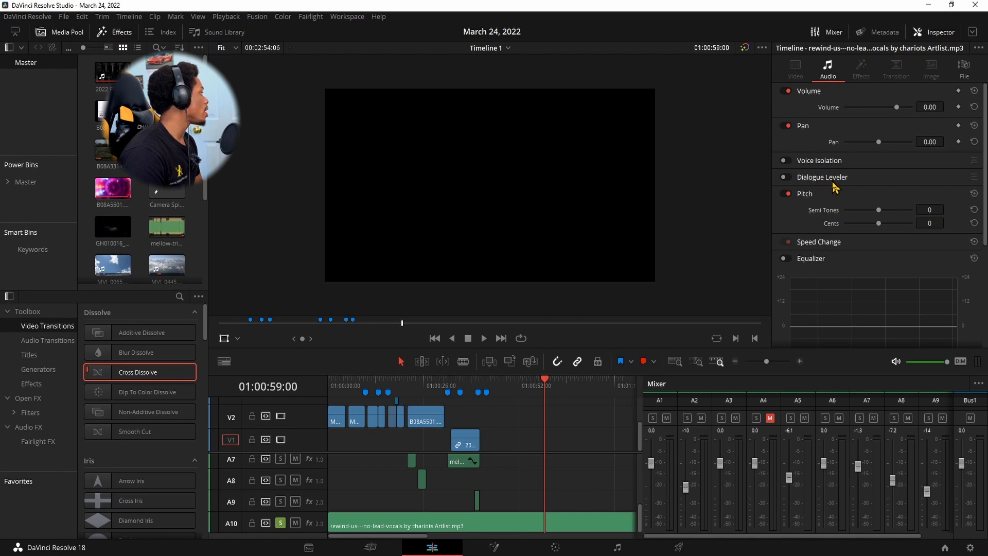
scroll(833, 196, down, 1)
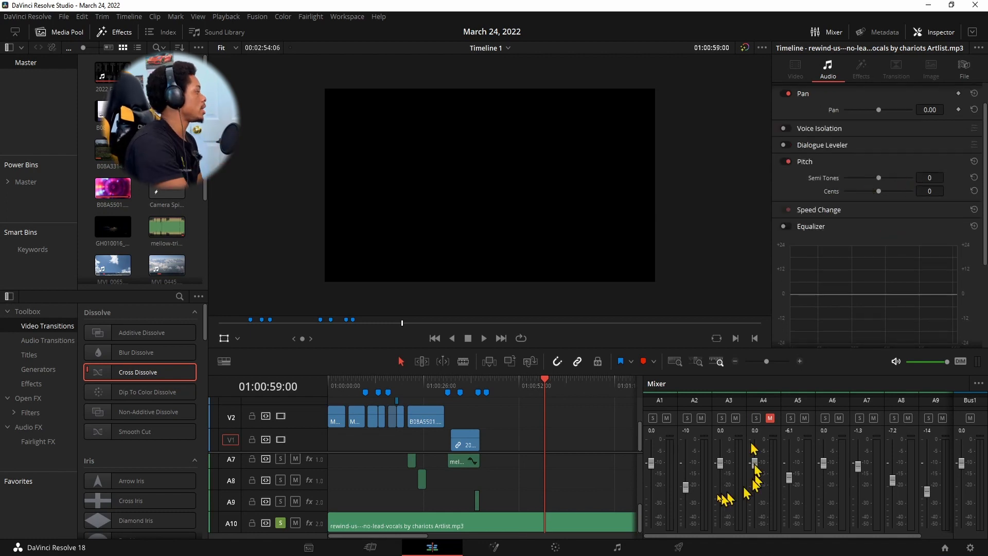
click(617, 547)
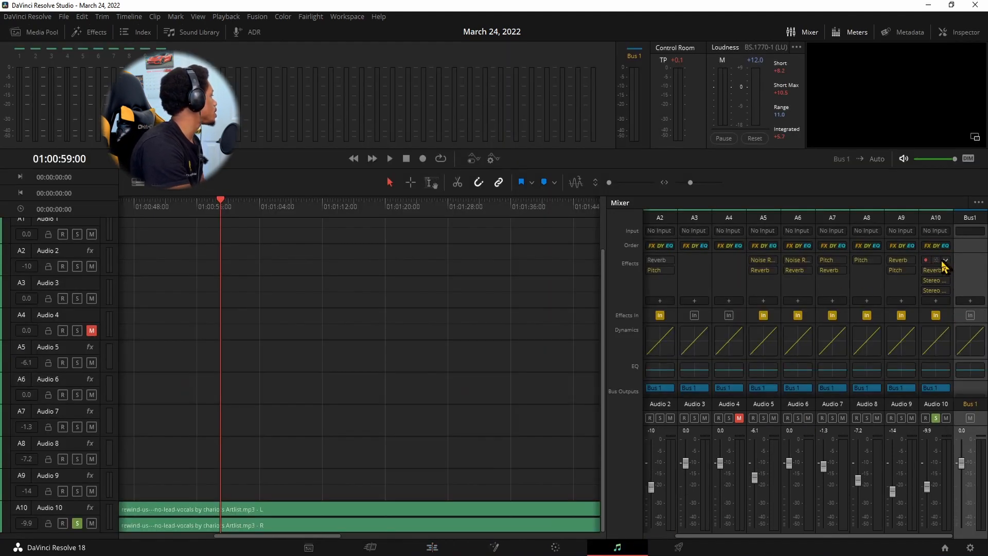
click(937, 261)
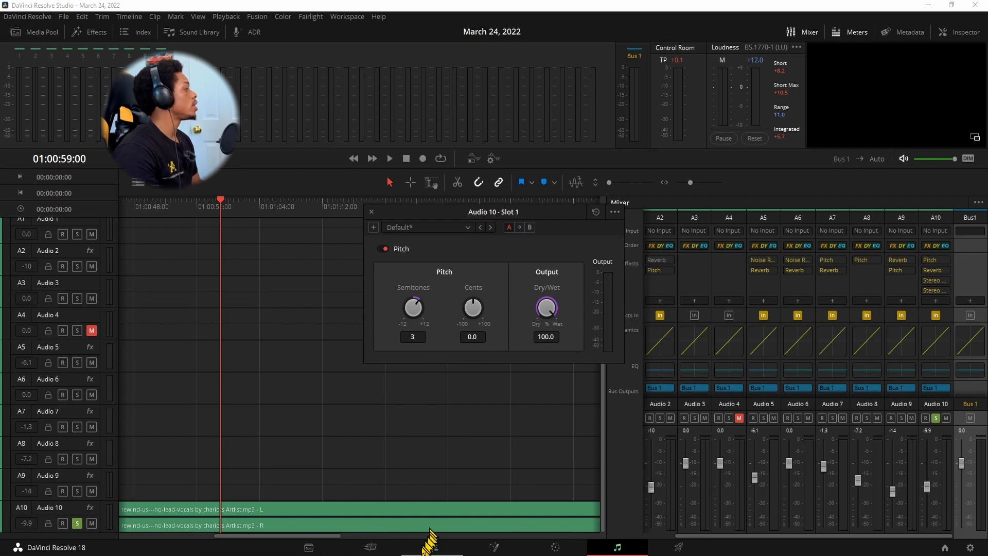
Return to the Edit page and examine the music clip's Pitch and four-band Equalizer settings
click(432, 547)
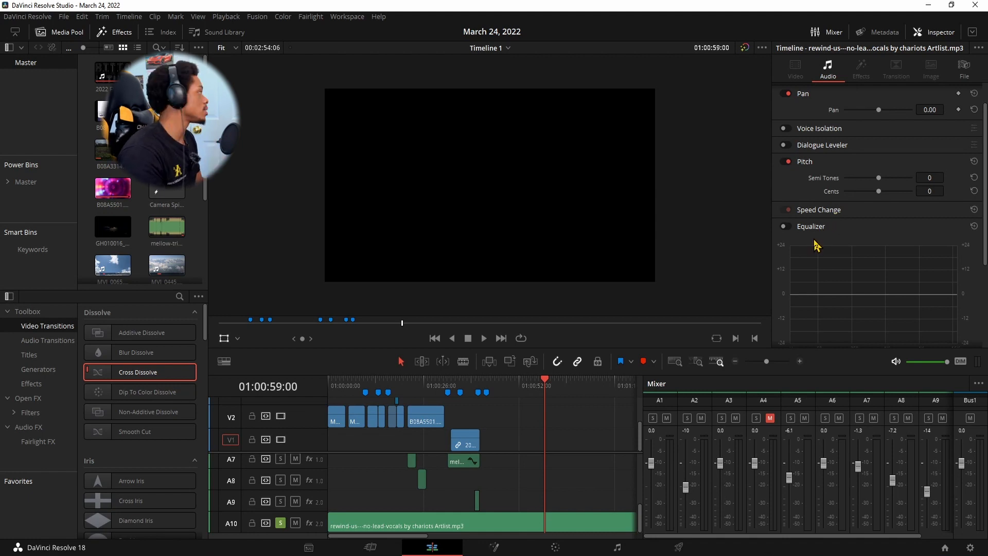
scroll(911, 189, down, 2)
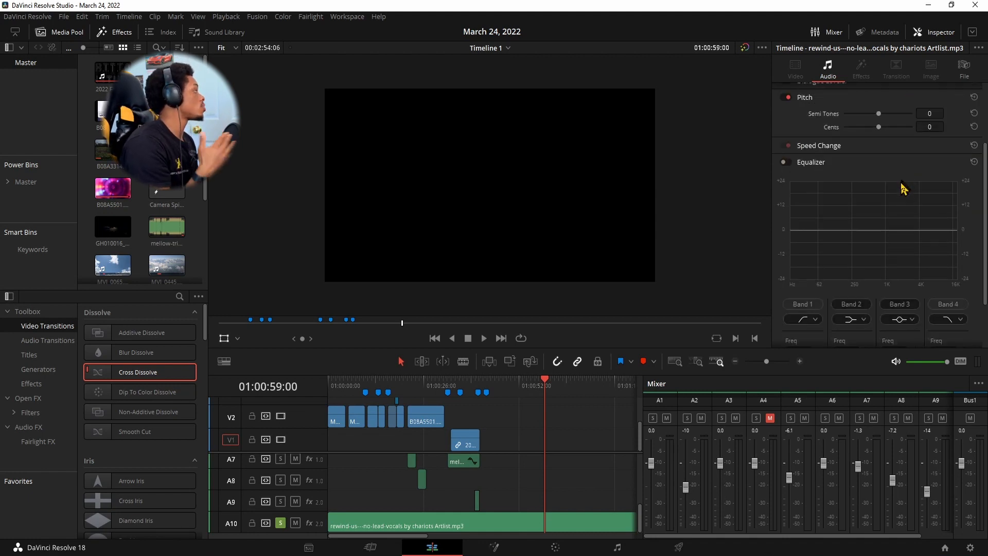
scroll(904, 189, down, 2)
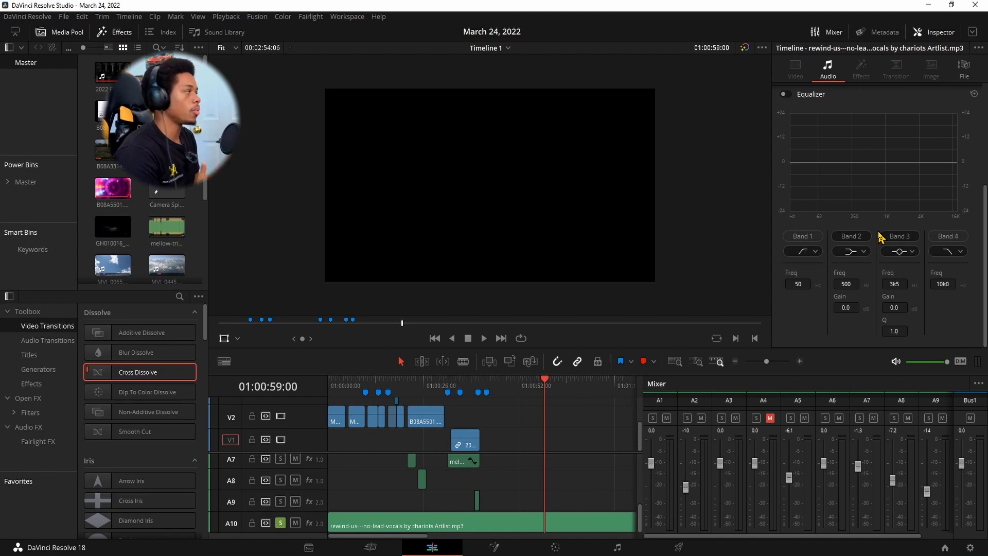
Look back over the music clip's Equalizer, Pitch, Pan and Volume settings and return to the Fairlight page's mixer
scroll(882, 236, up, 3)
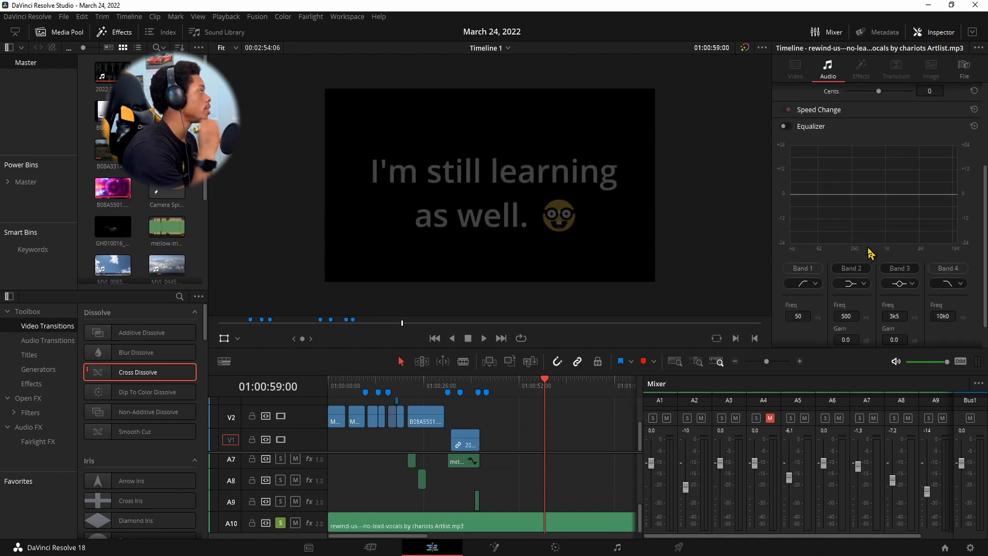
scroll(883, 281, up, 2)
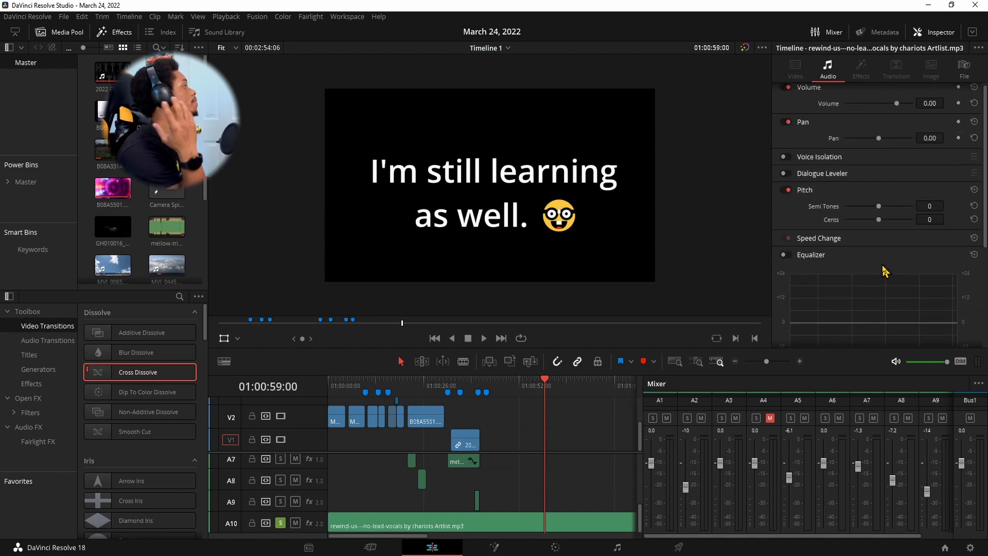
scroll(883, 214, up, 1)
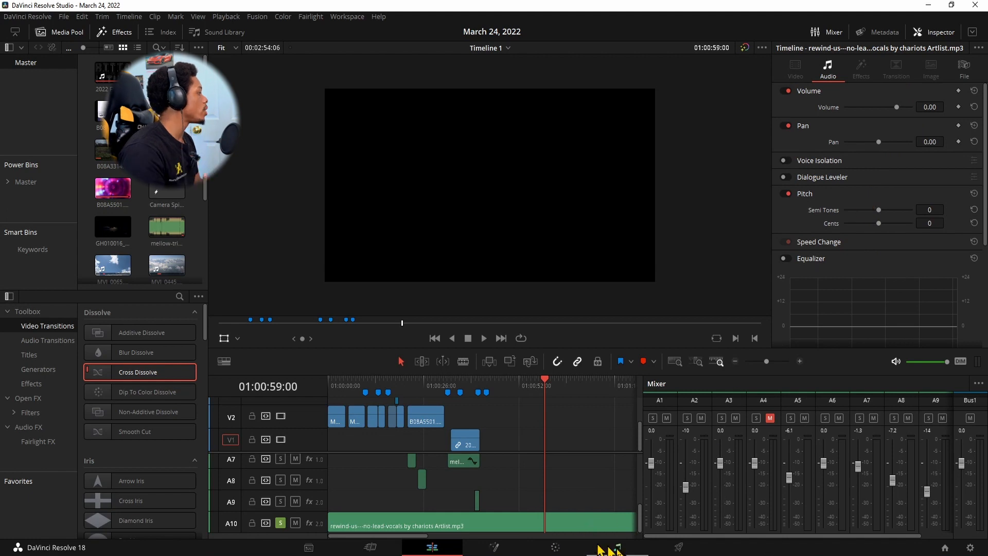
click(617, 548)
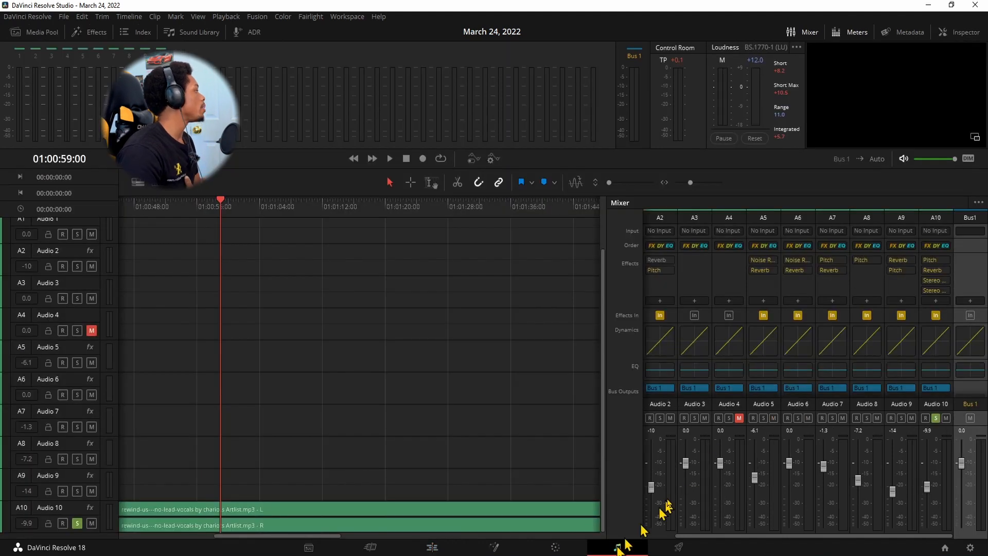
click(836, 333)
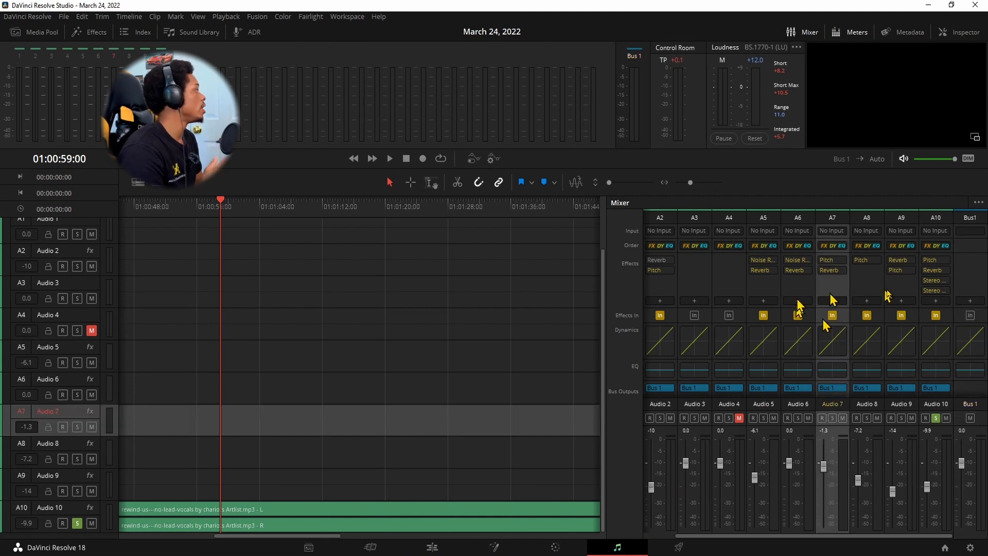
Delete the two stereo effects, the Reverb and the Pitch from the Audio 10 channel in the mixer
click(946, 292)
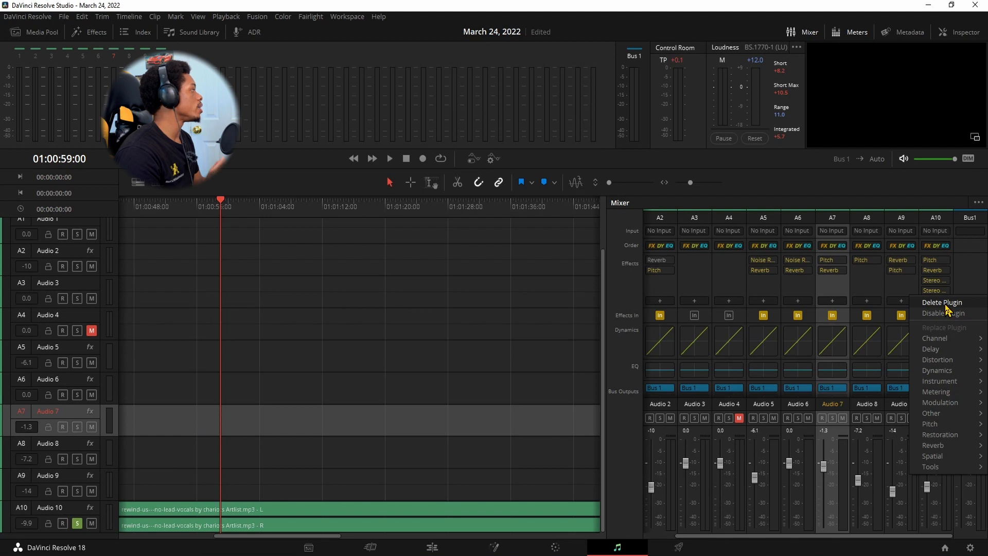
click(946, 304)
click(949, 283)
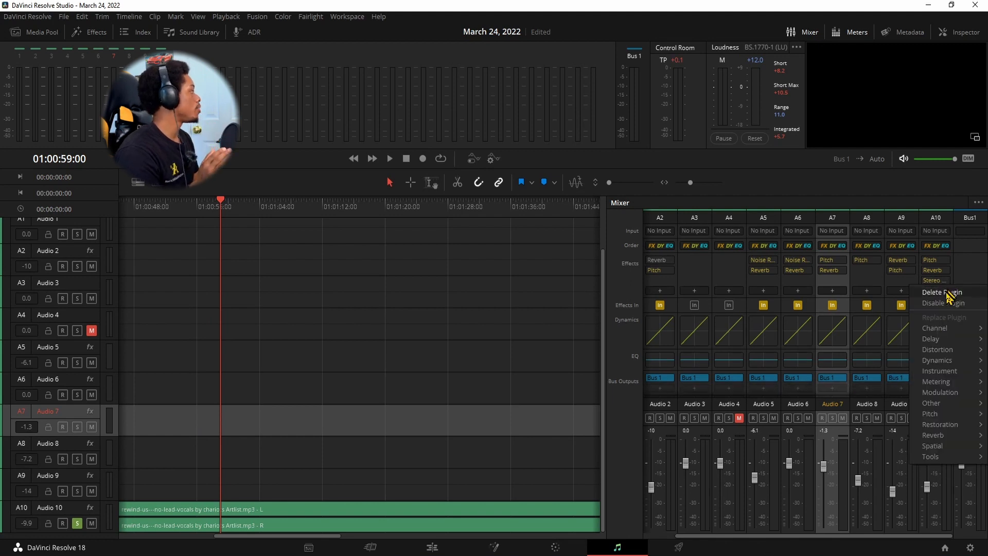
click(949, 291)
click(948, 271)
click(949, 282)
click(949, 261)
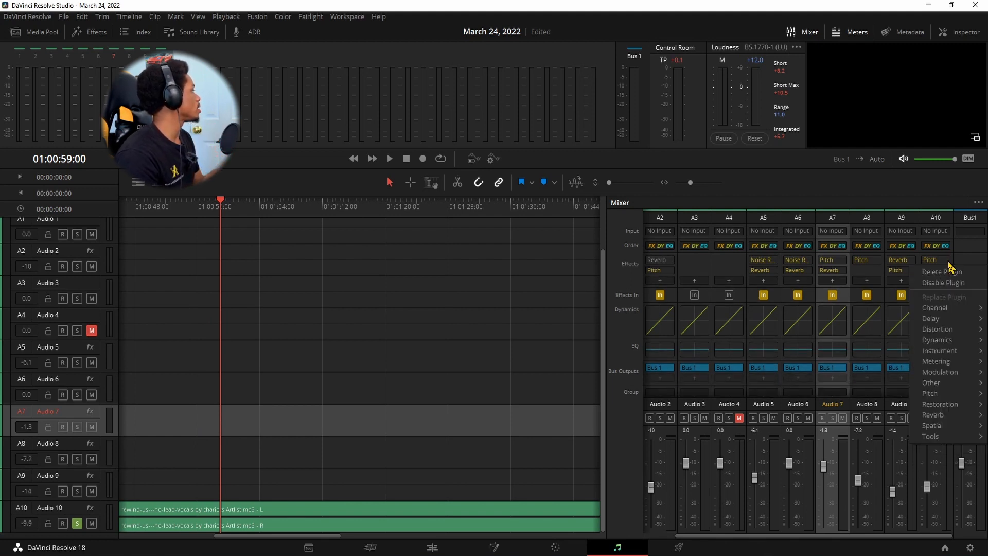
click(948, 271)
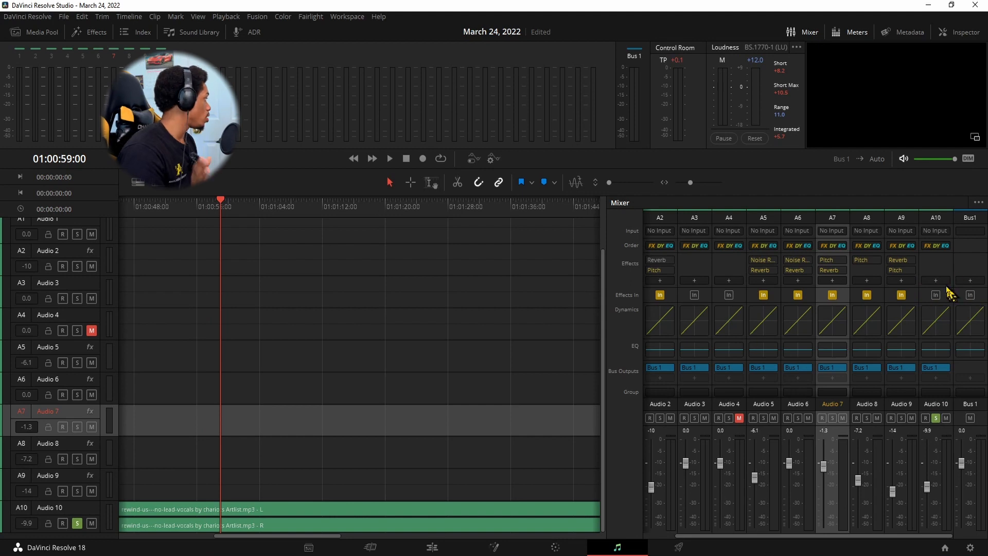
Look through the effect categories available for Audio 10, including Delay, Distortion, Dynamics and Instrument
click(937, 280)
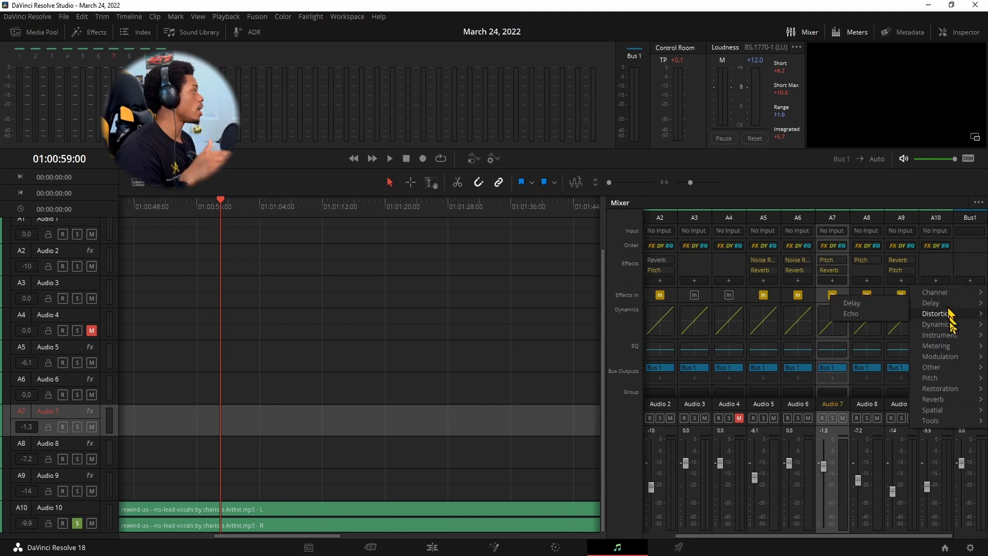
mouse_move(947, 340)
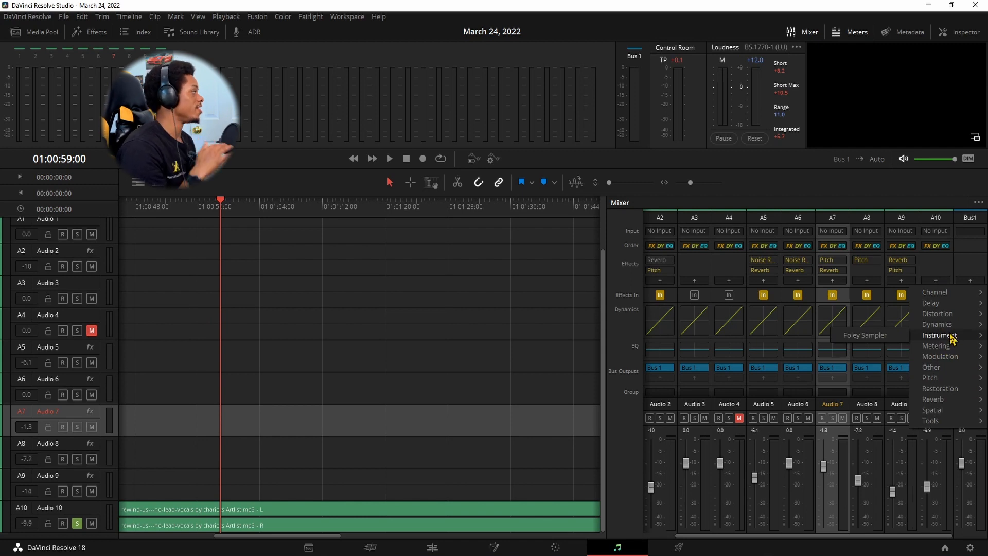
mouse_move(945, 314)
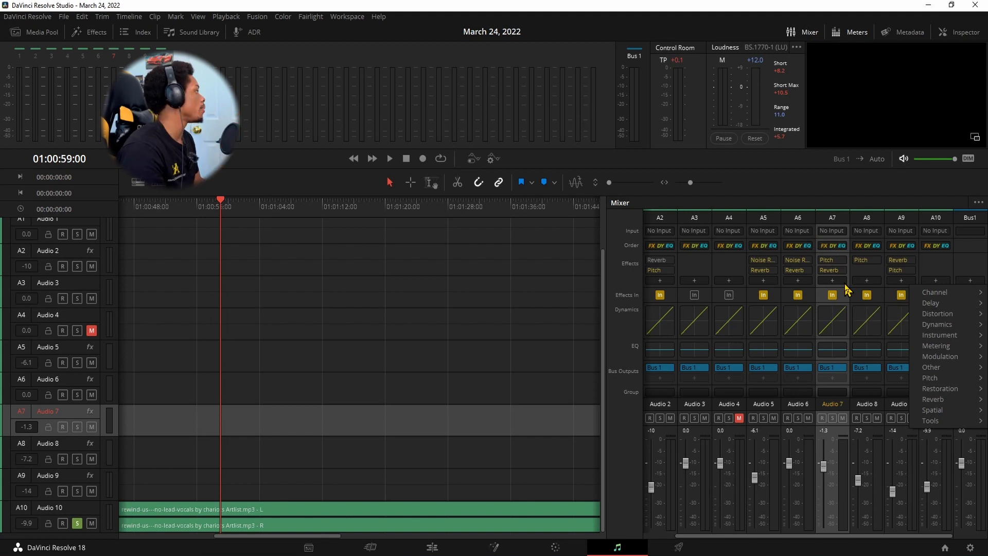
mouse_move(944, 316)
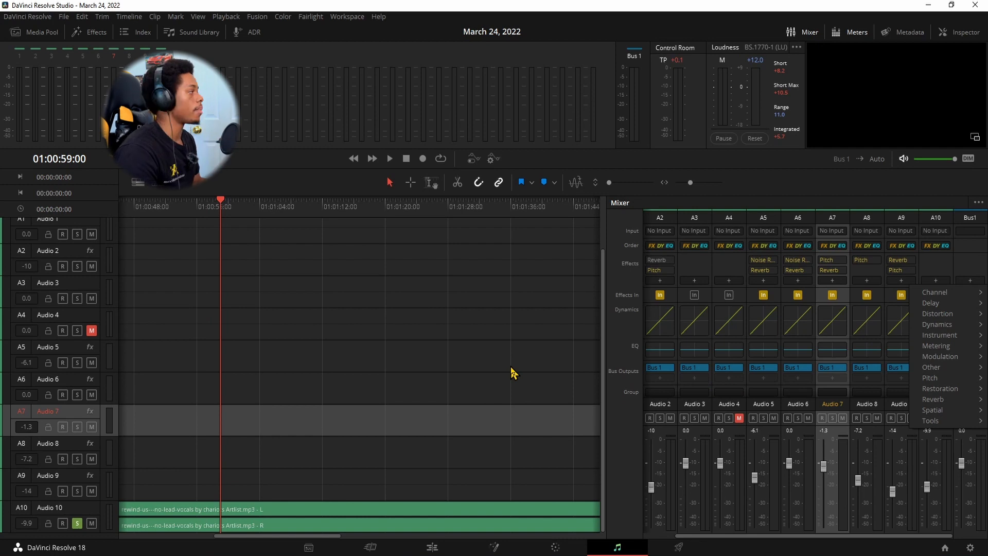
Try moving the second Audio 7 clip later in the Fairlight timeline and undo the move
drag(239, 510, 295, 504)
scroll(295, 503, down, 7)
drag(240, 419, 268, 423)
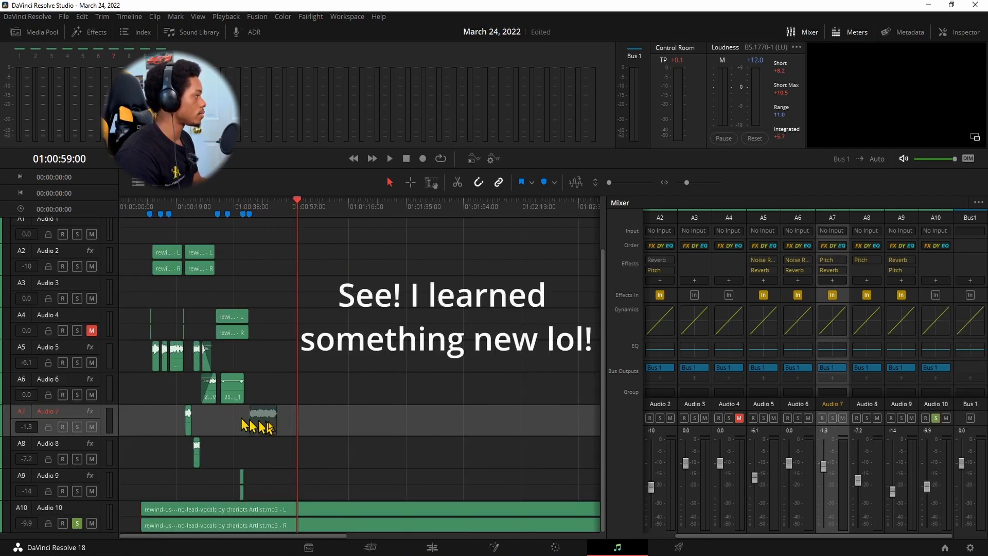
key(ctrl+z)
Examine the Video 2 track's last clip and match the Audio 10 and Audio 6 tracks to their mixer channels
scroll(242, 352, up, 2)
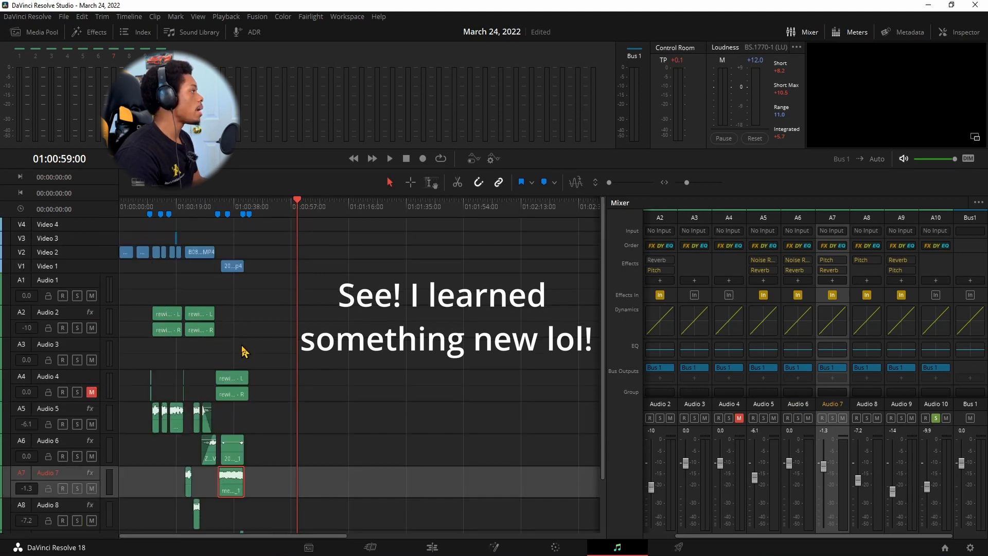
click(211, 255)
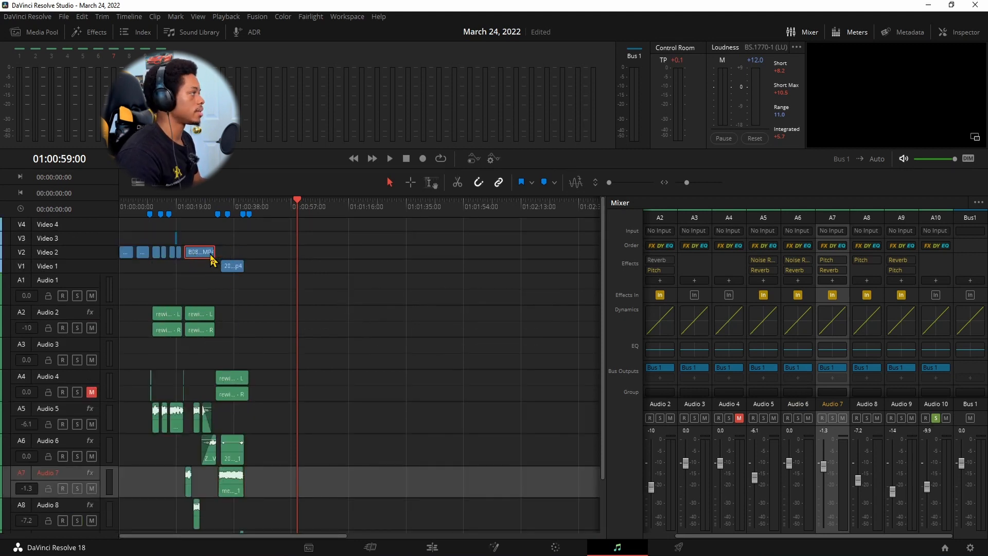
scroll(329, 335, down, 2)
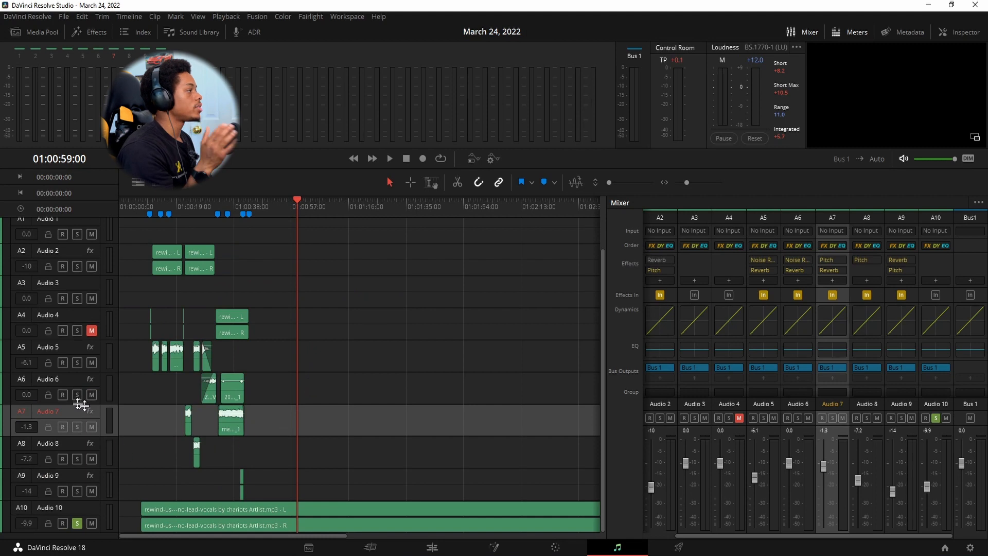
click(74, 510)
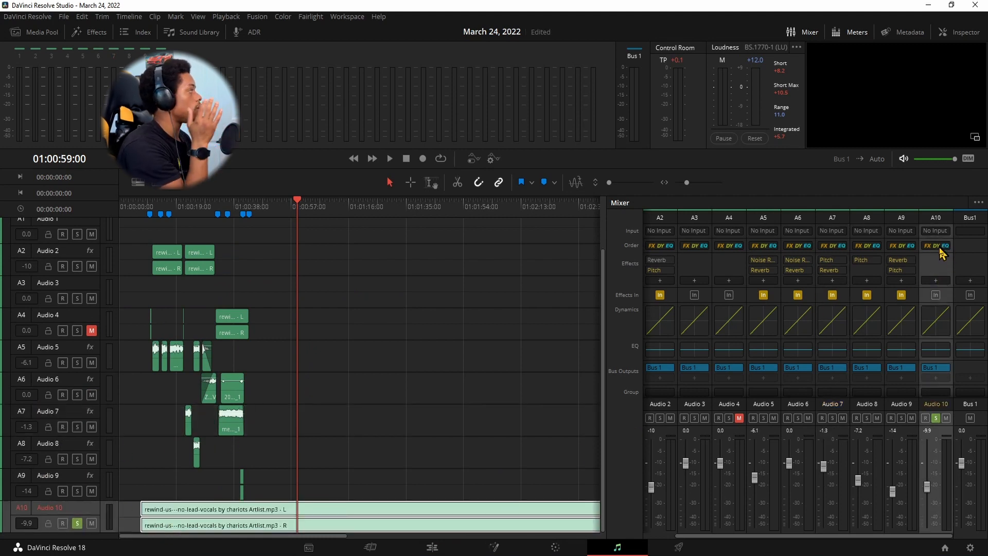
click(69, 383)
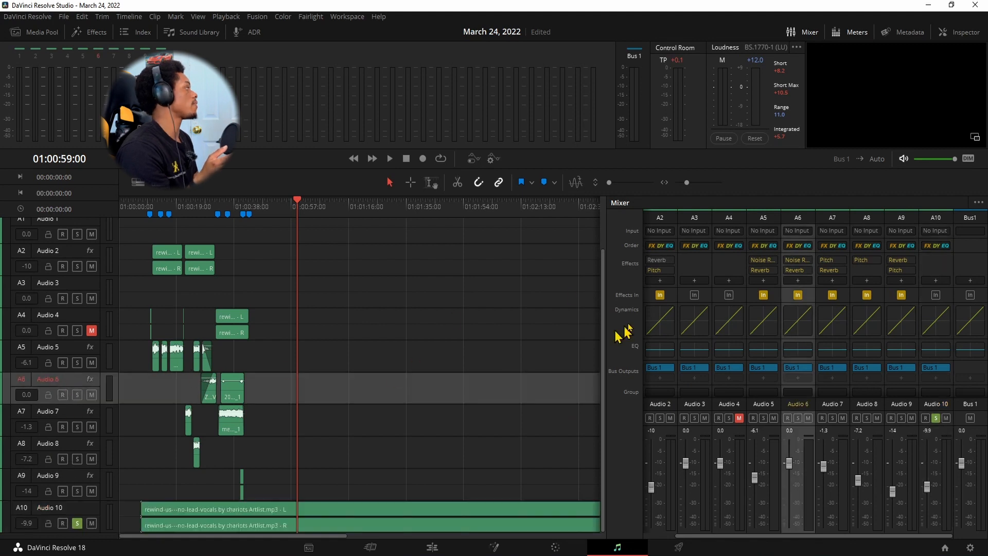